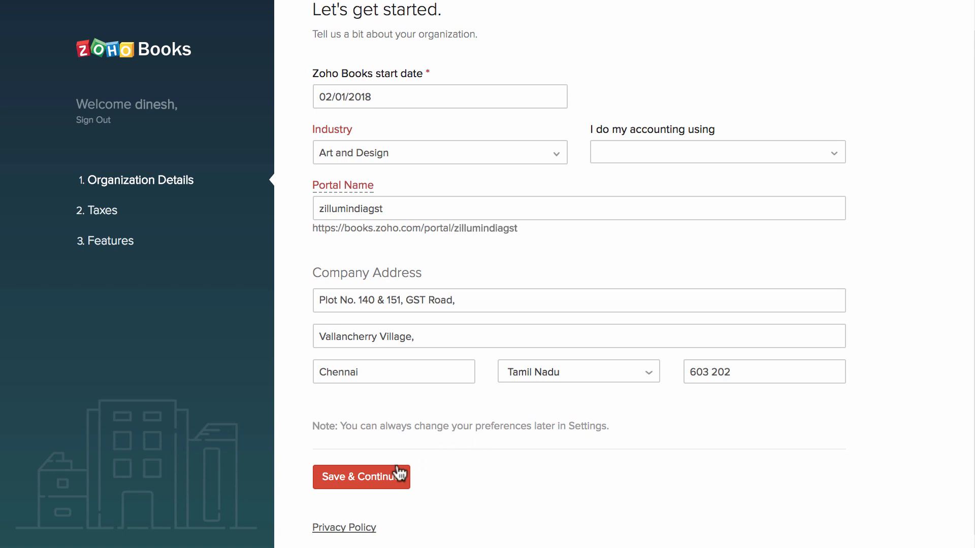
Save the organisation details with Art and Design industry, portal zillumindiagst and the company address.
click(384, 476)
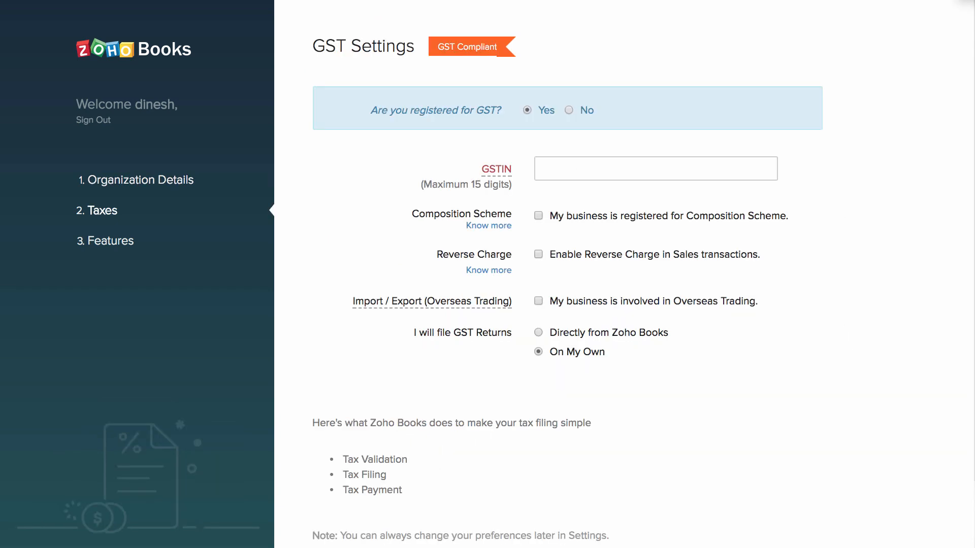
Enter the business GSTIN, leave overseas trading off, and choose to file returns directly from Zoho Books.
click(560, 159)
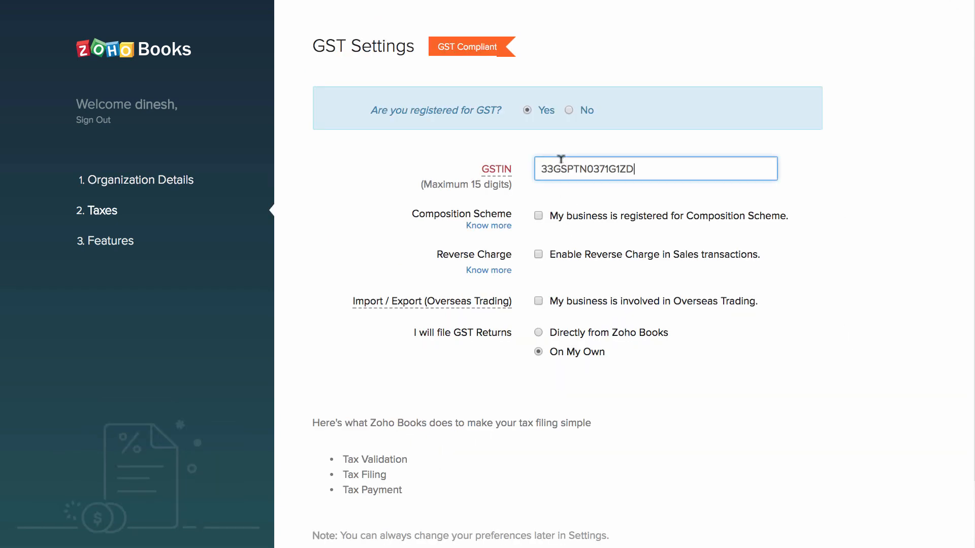
click(558, 188)
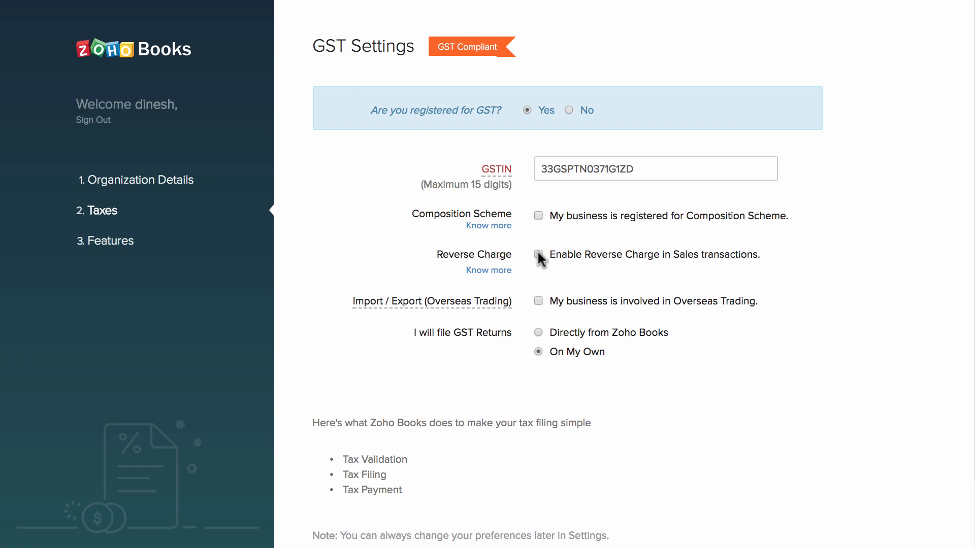
click(539, 301)
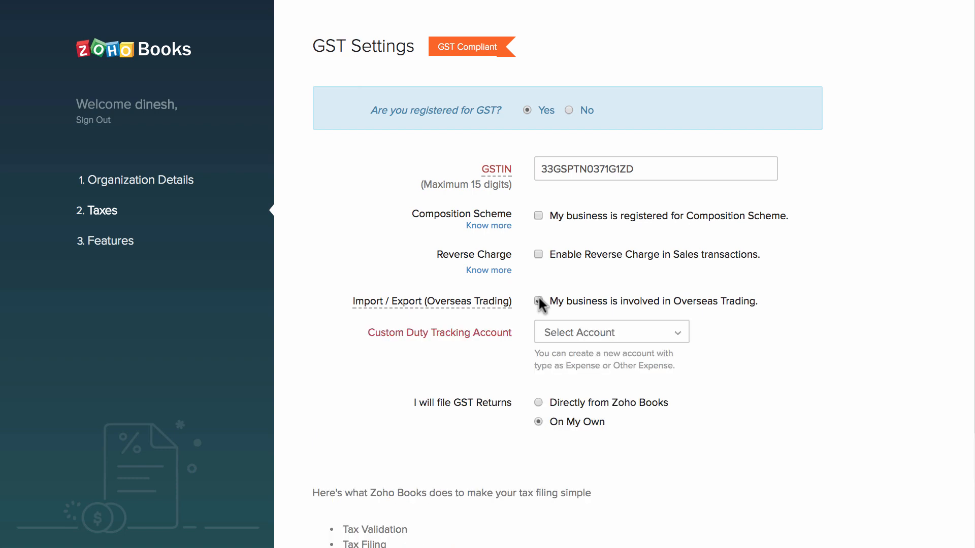
click(558, 332)
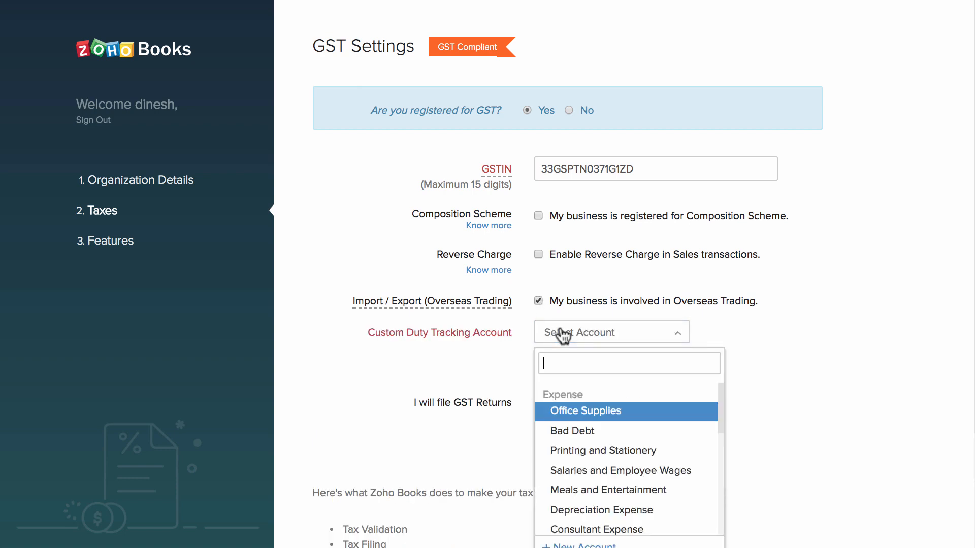
click(518, 366)
click(538, 301)
click(540, 332)
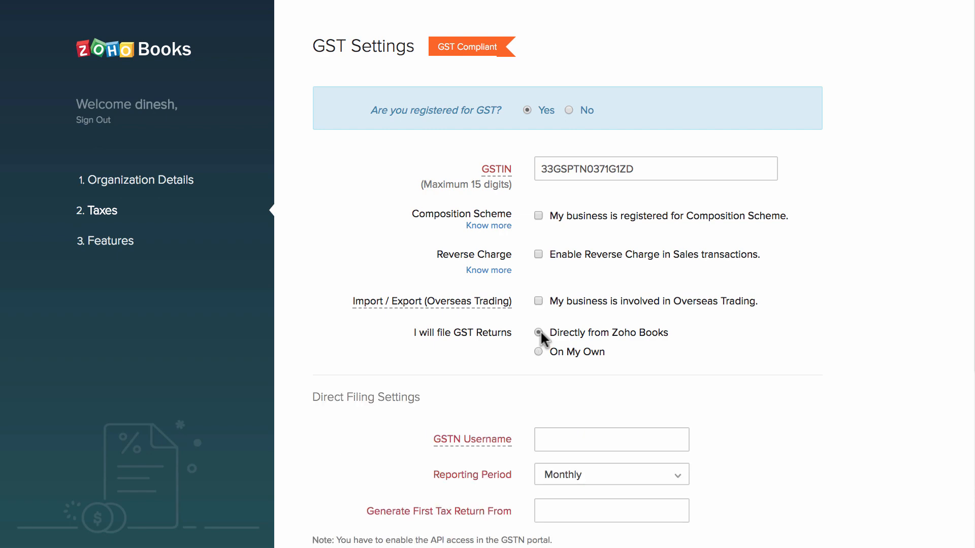
Fill in the GSTN username, start the first return from Jul 2017, and save the filing settings.
scroll(591, 427, down, 5)
click(616, 170)
text(Zoho.TN.1)
key(Tab)
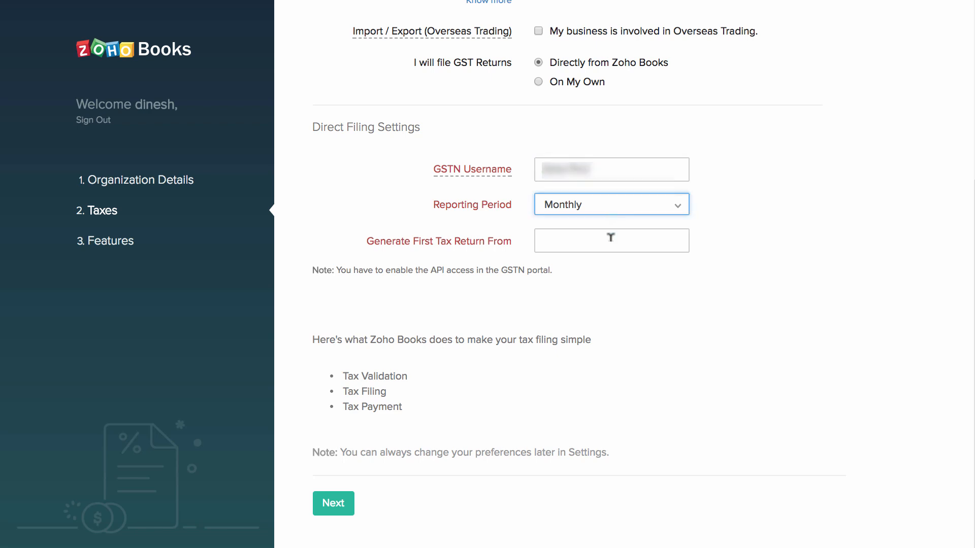
click(611, 239)
click(630, 354)
click(336, 511)
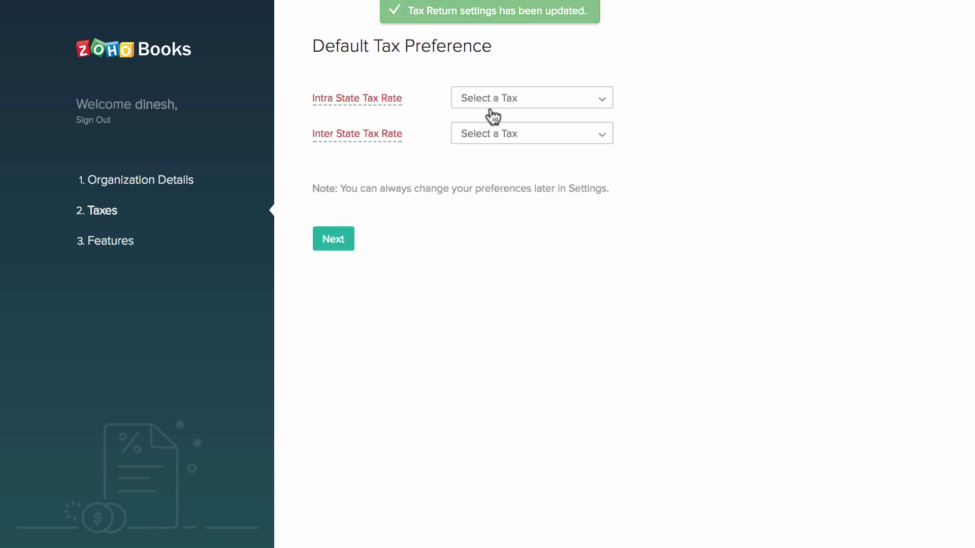
Set default tax rates to GST12 intra-state and IGST12 inter-state and continue.
click(496, 100)
click(511, 202)
click(501, 133)
click(515, 235)
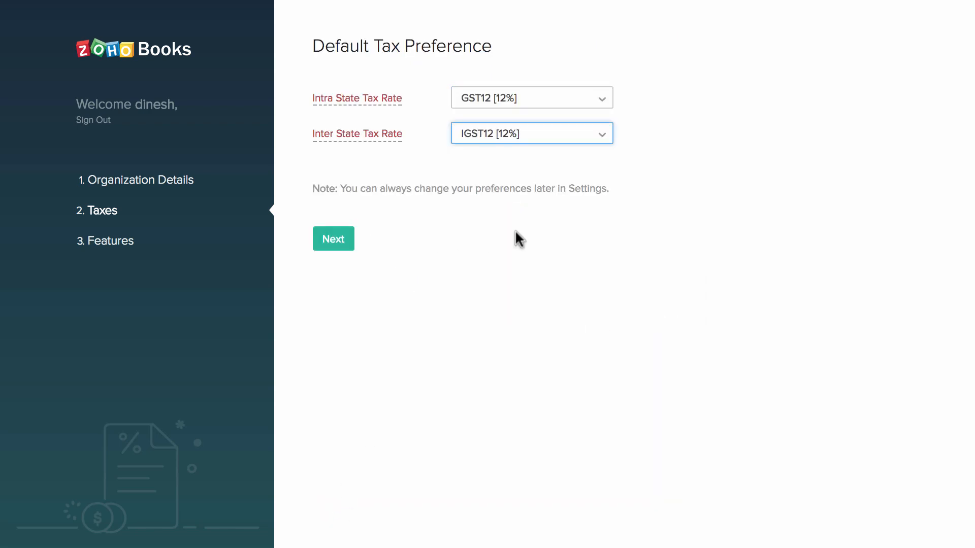
click(343, 236)
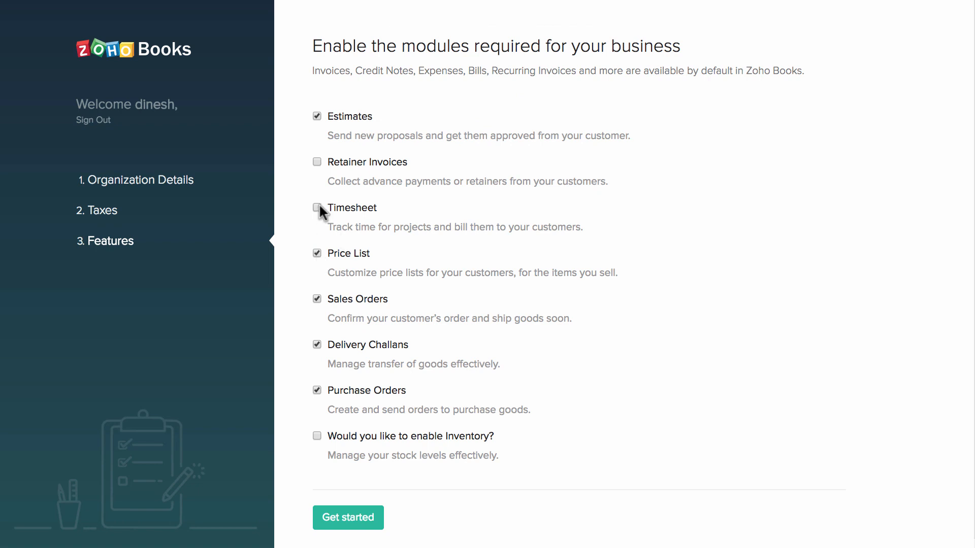
Finish setup with Price List enabled and Timesheet disabled to reach the dashboard.
click(371, 515)
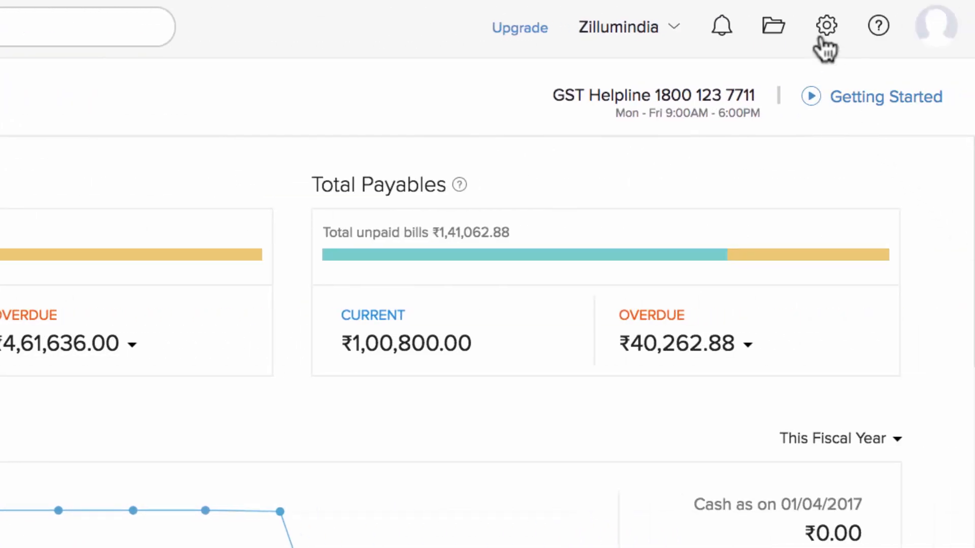
Go to Settings > Preferences > Users & Roles to see the Admin user list.
click(822, 31)
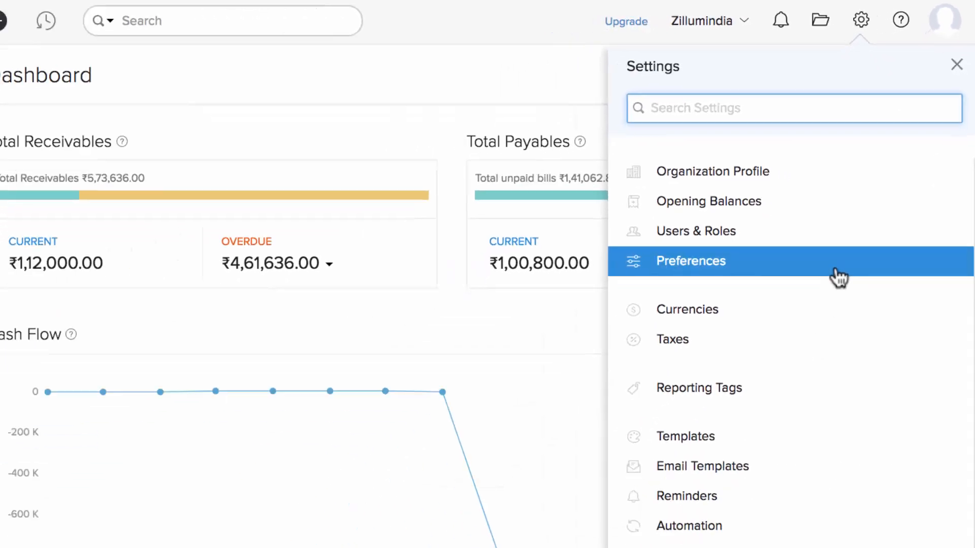
click(839, 277)
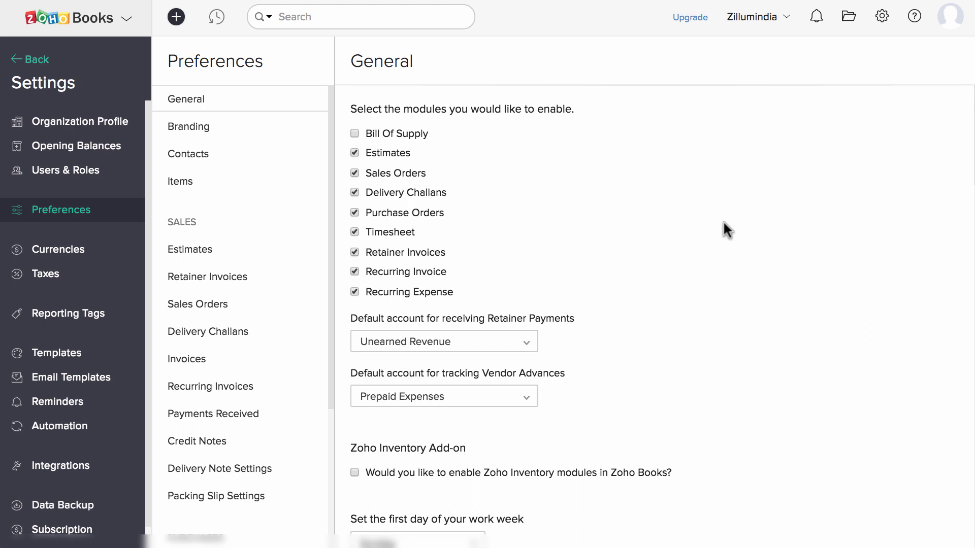
click(97, 171)
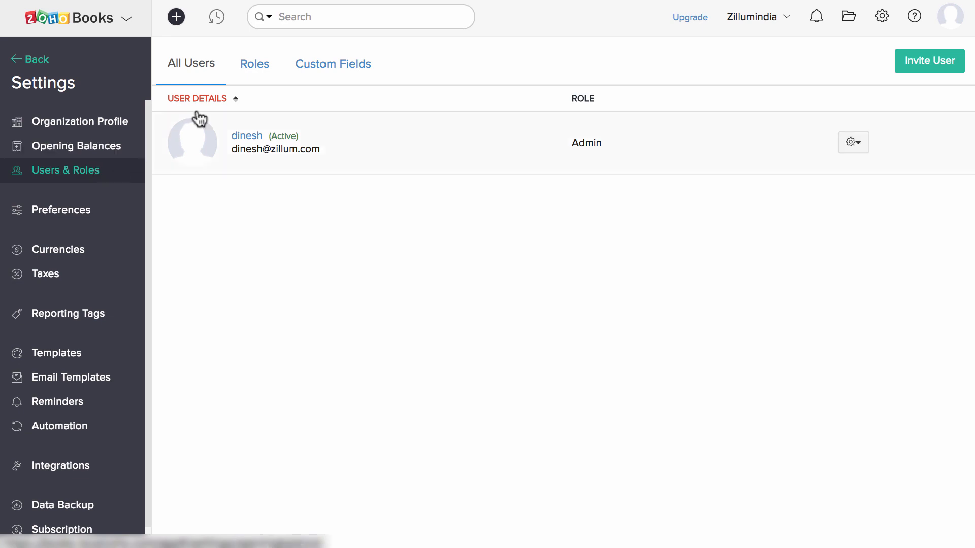
Create and save a Manager role with full Delivery Challan access.
click(252, 75)
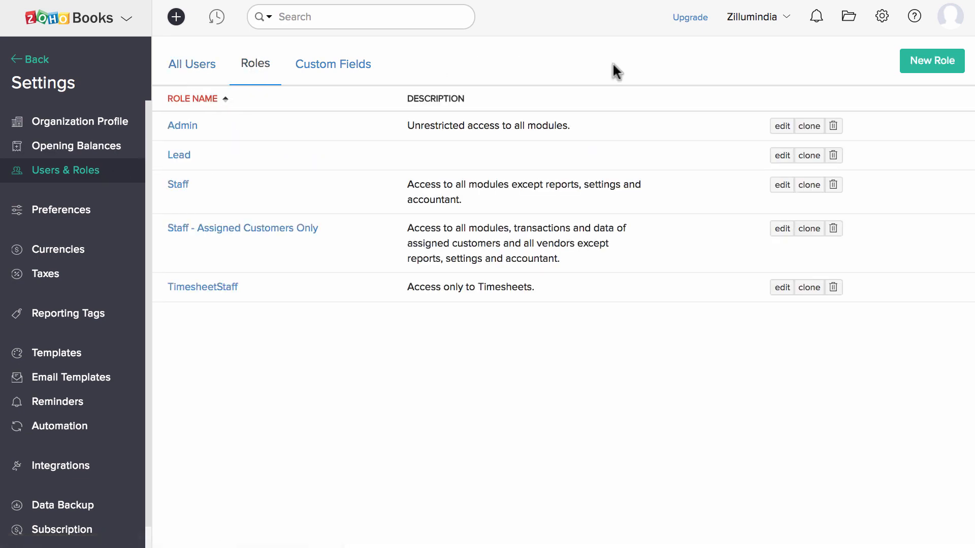
click(919, 68)
text(Manager)
scroll(674, 347, down, 6)
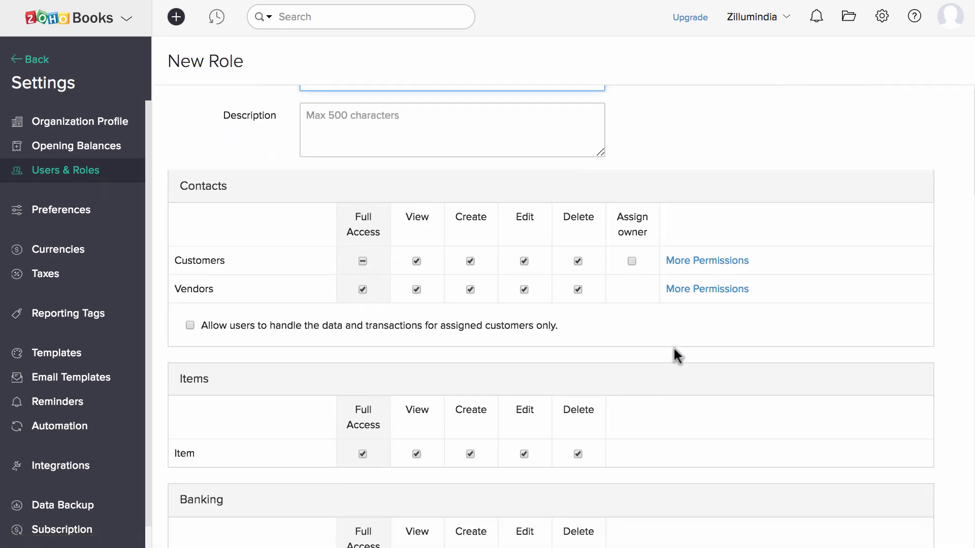
scroll(675, 354, down, 6)
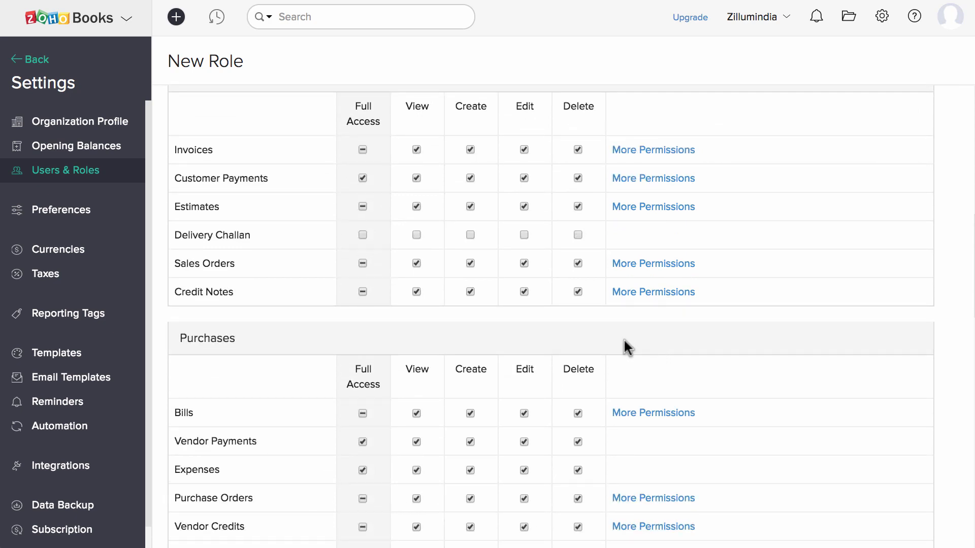
click(362, 235)
scroll(364, 236, down, 14)
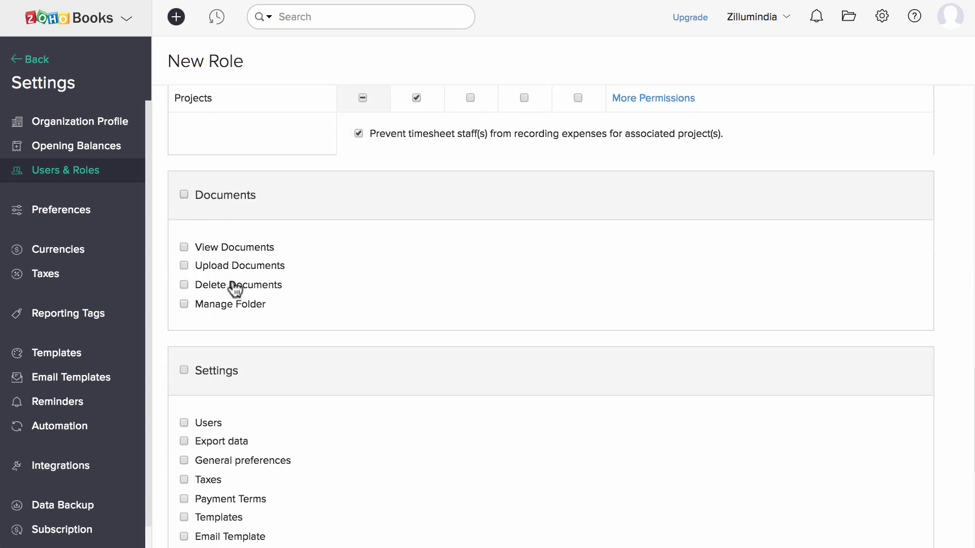
scroll(233, 285, down, 7)
click(183, 503)
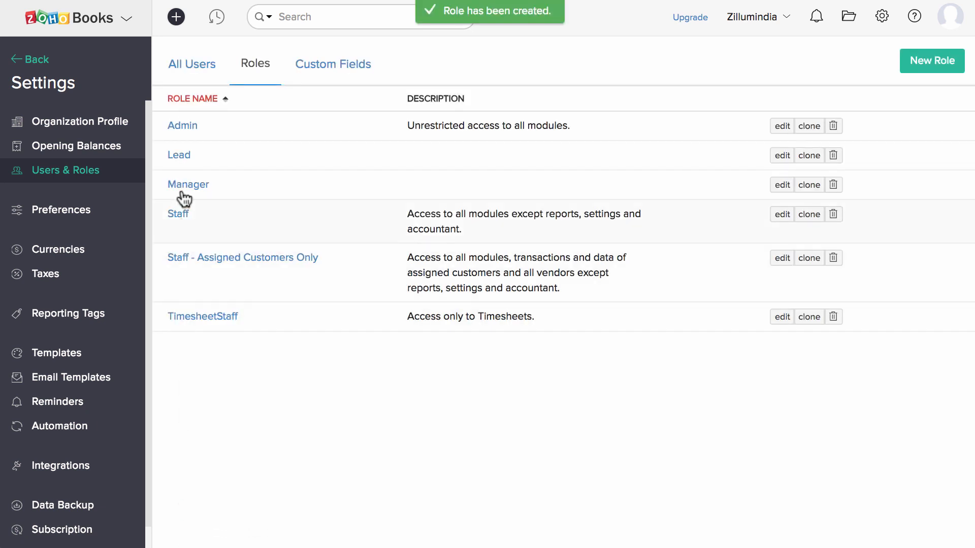
Invite a new user with their e-mail and name, assigned the Manager role.
click(182, 71)
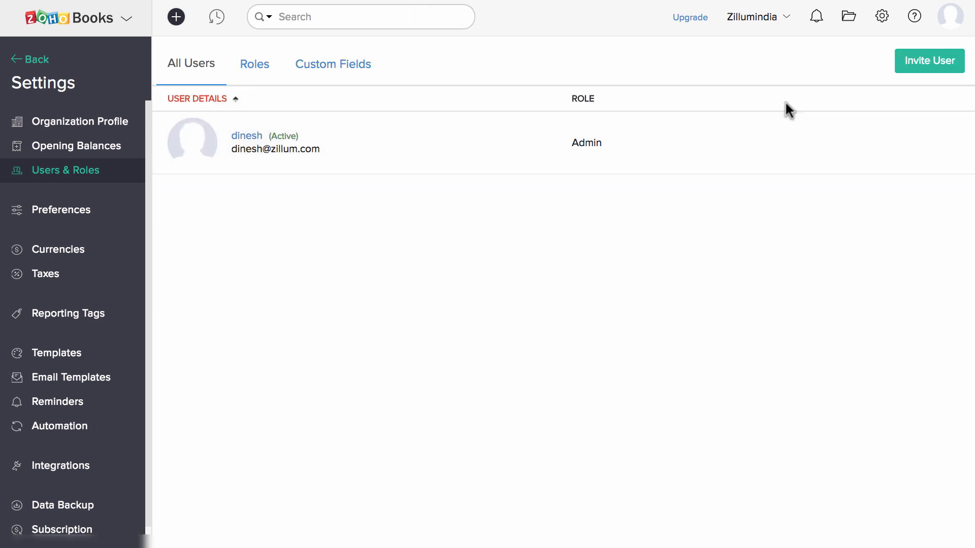
click(934, 62)
key(Tab)
text(Sudesh)
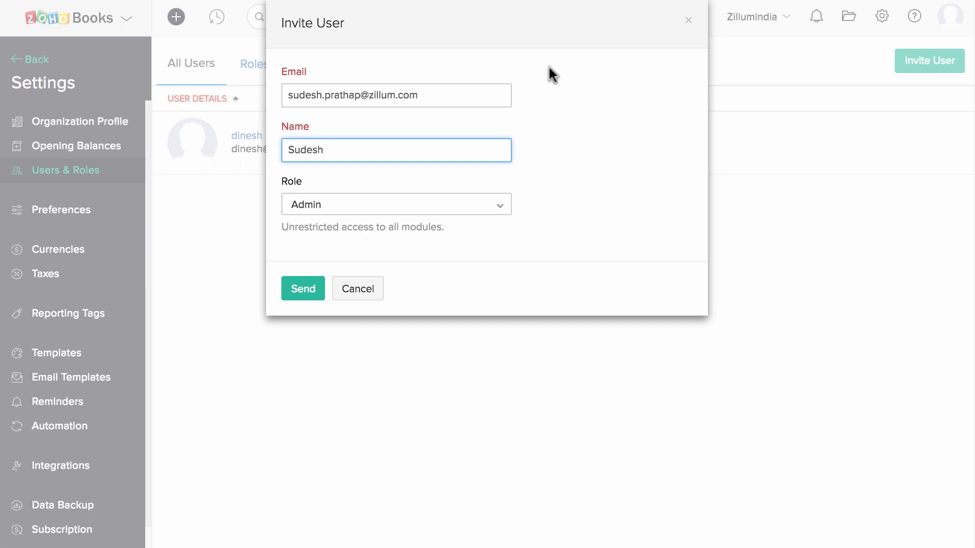
click(442, 213)
click(415, 364)
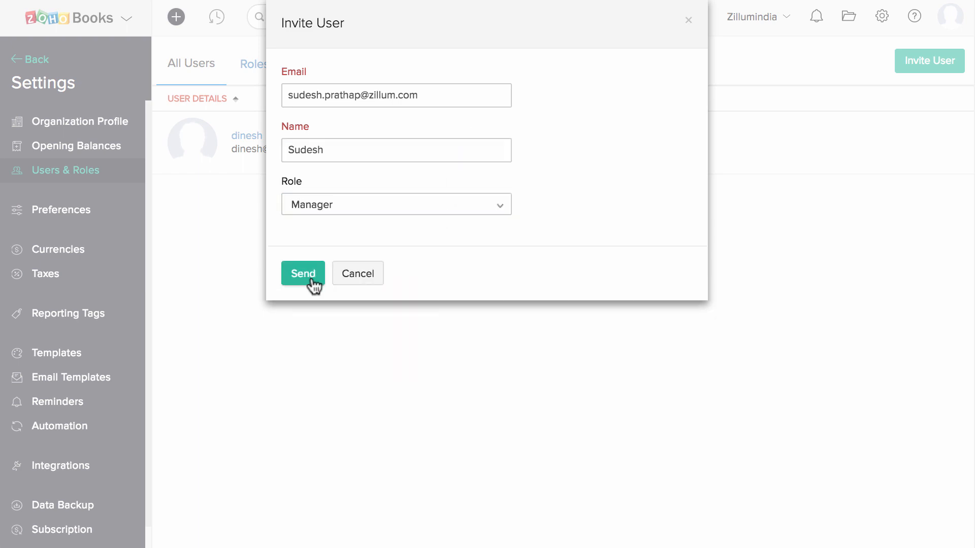
click(310, 277)
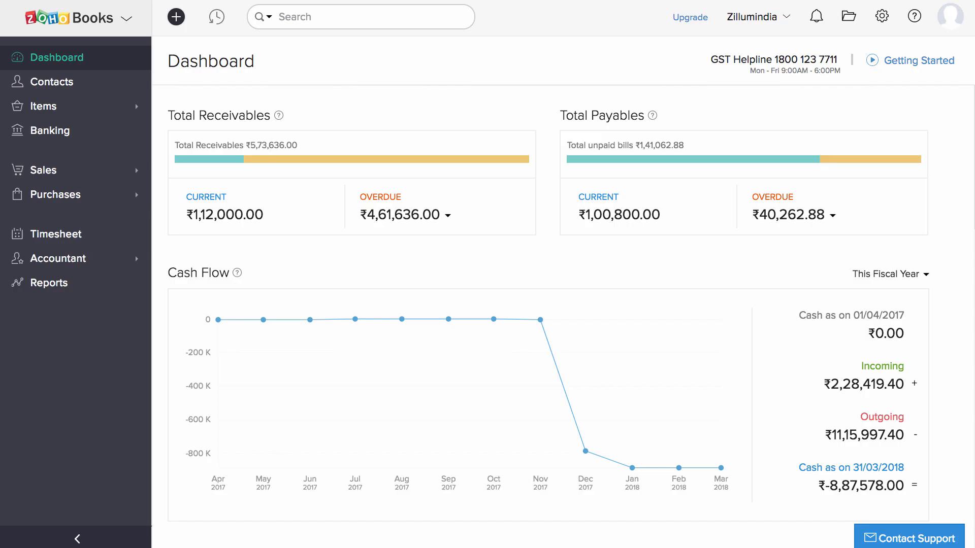
Start a new Expense-type account in the Chart of Accounts.
click(109, 259)
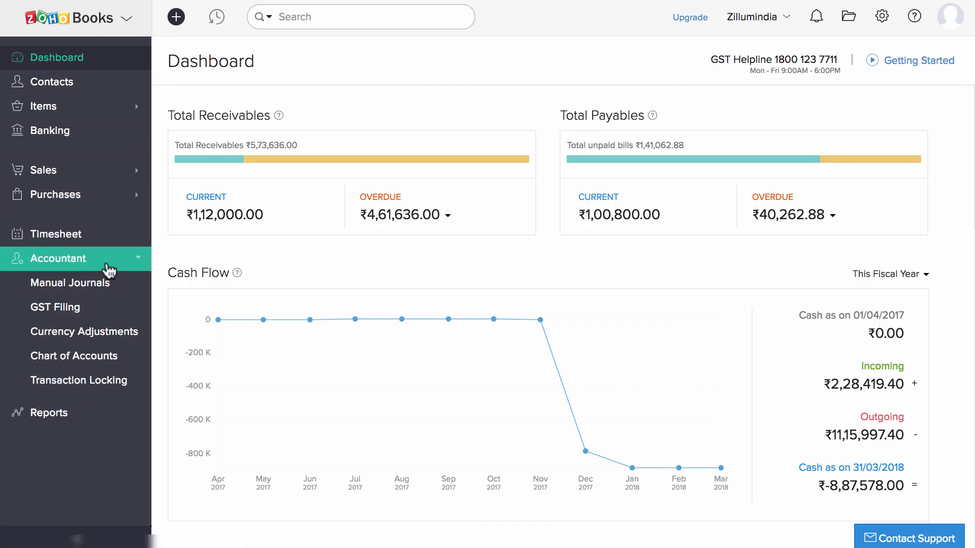
click(108, 358)
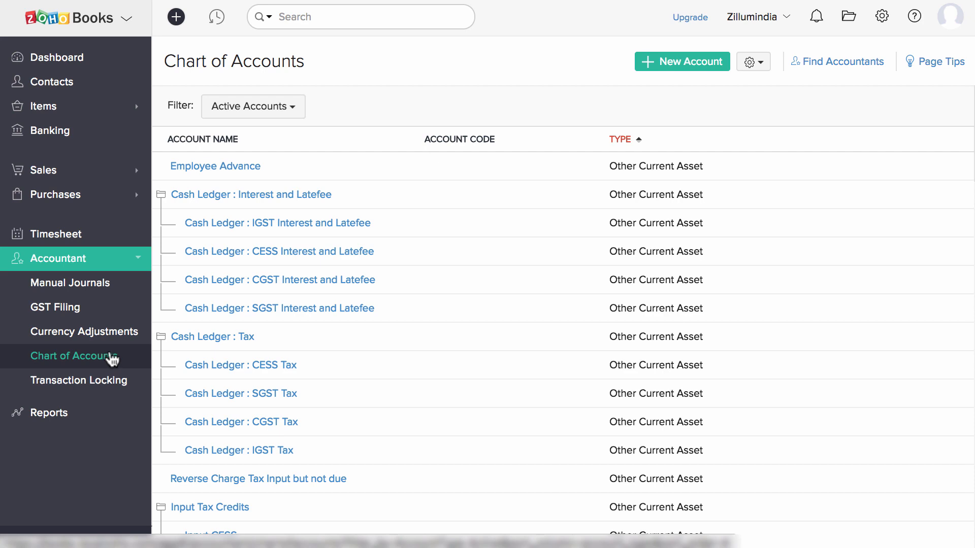
click(650, 61)
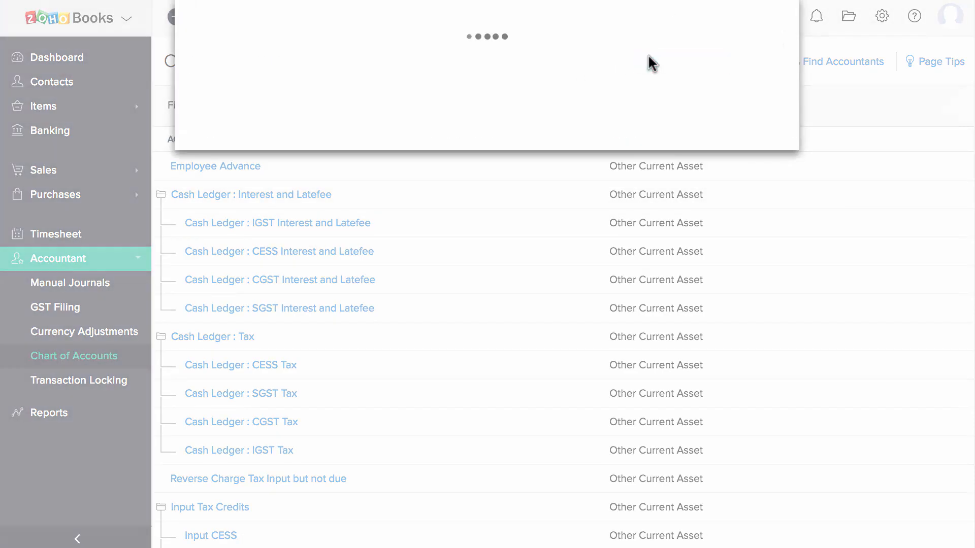
click(503, 80)
scroll(476, 202, down, 5)
scroll(476, 202, down, 2)
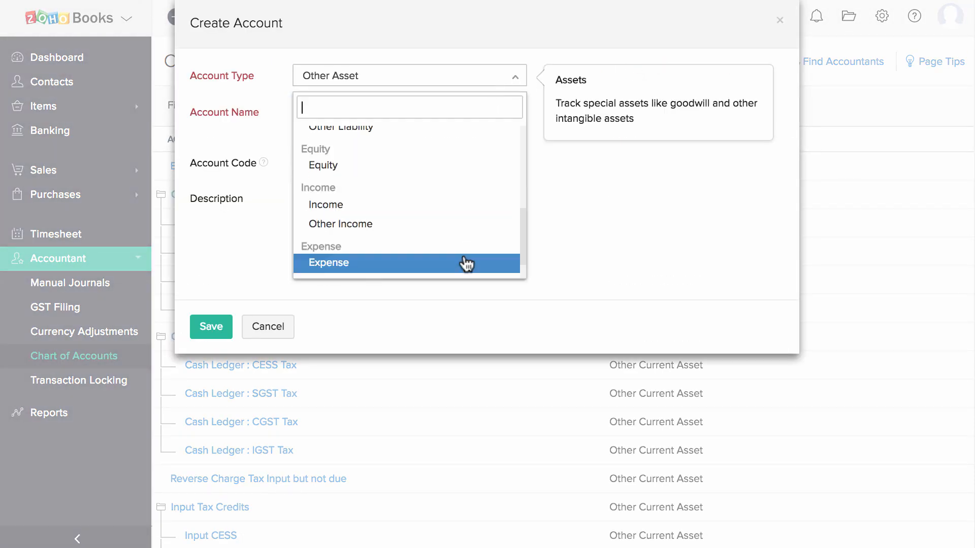
click(464, 263)
Name the account Rent Office A as a sub-account of Rent Expense and save it.
click(365, 119)
text(Rent Office A)
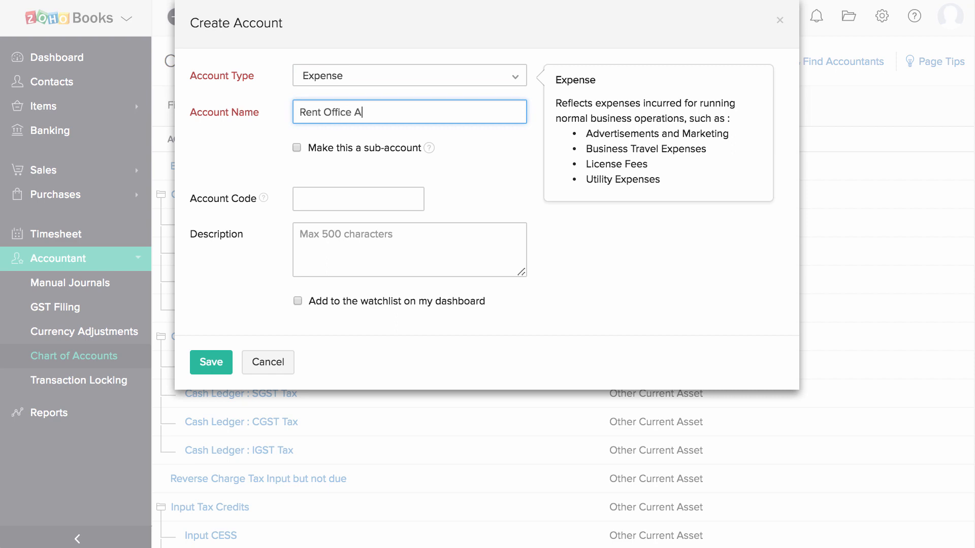
click(320, 148)
click(335, 184)
text(re)
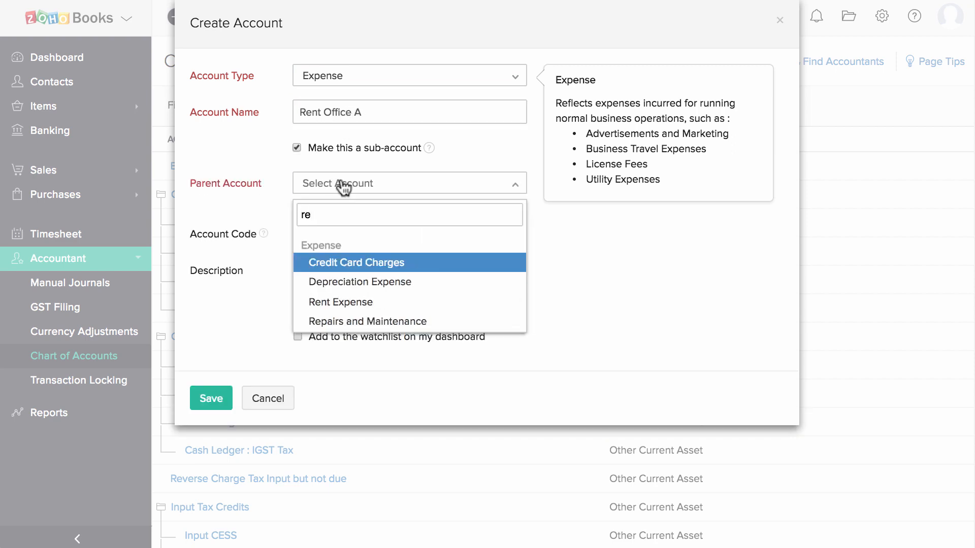
click(355, 302)
click(338, 233)
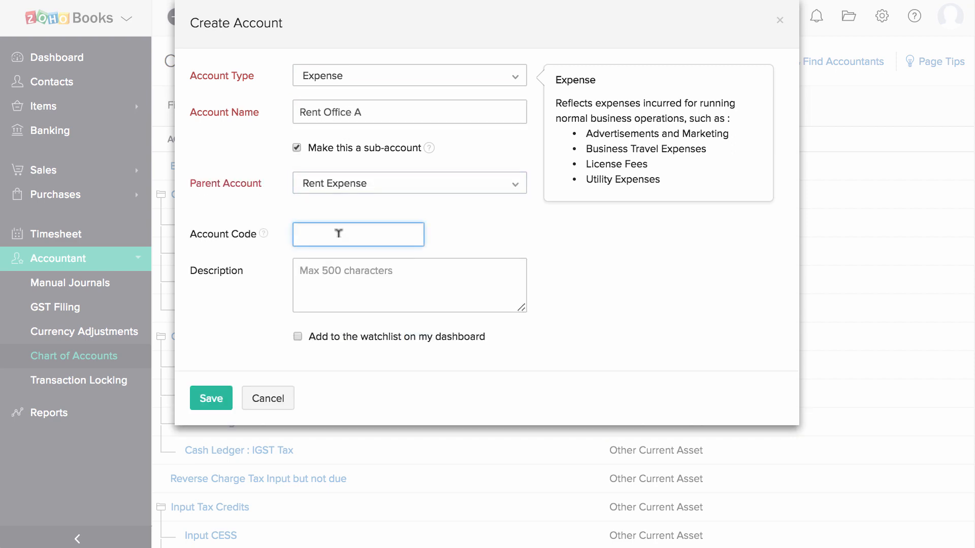
click(349, 279)
click(206, 398)
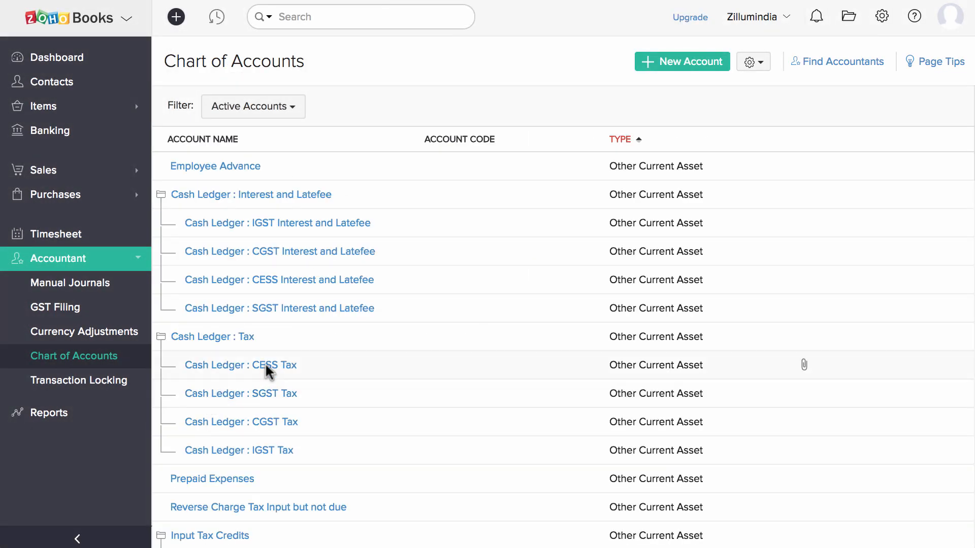
Download the sample file from the Import Chart of Accounts page.
click(753, 62)
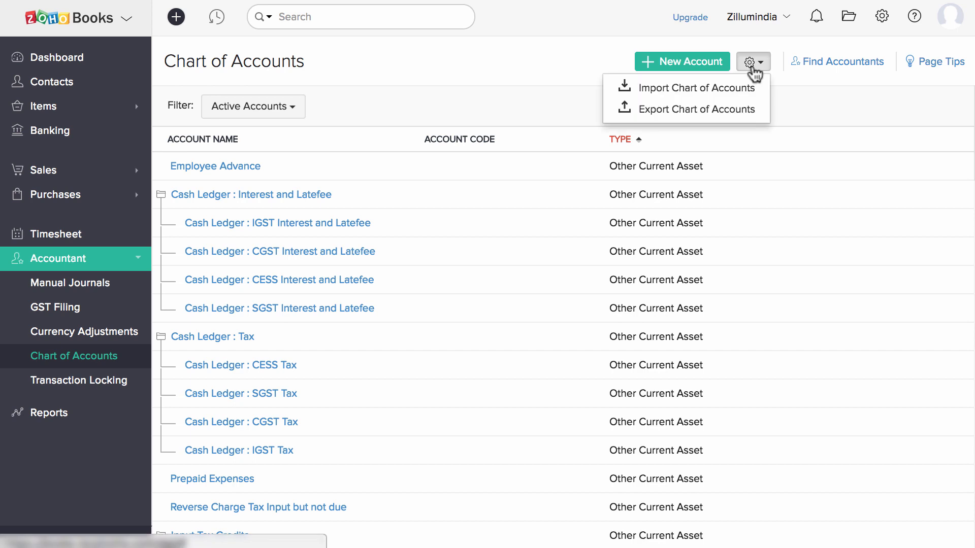
click(755, 89)
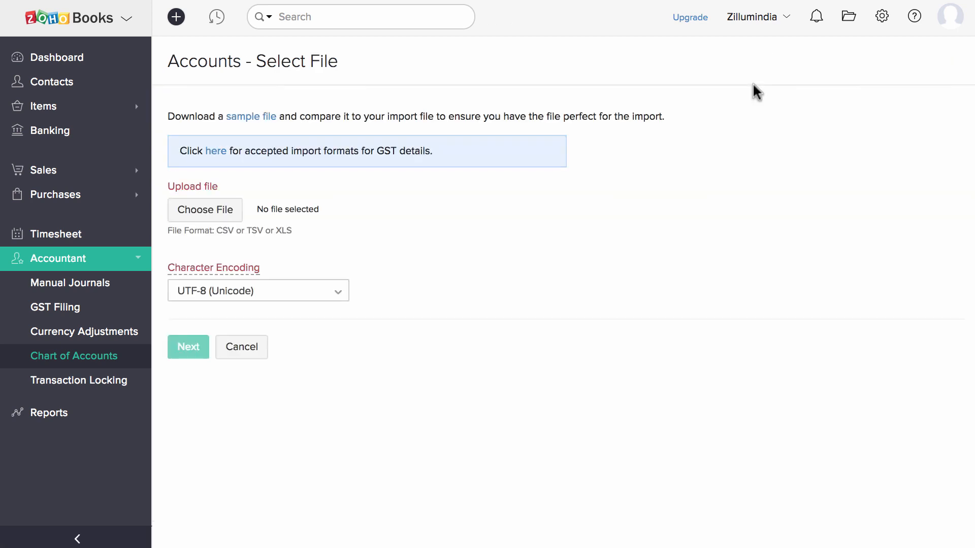
click(260, 121)
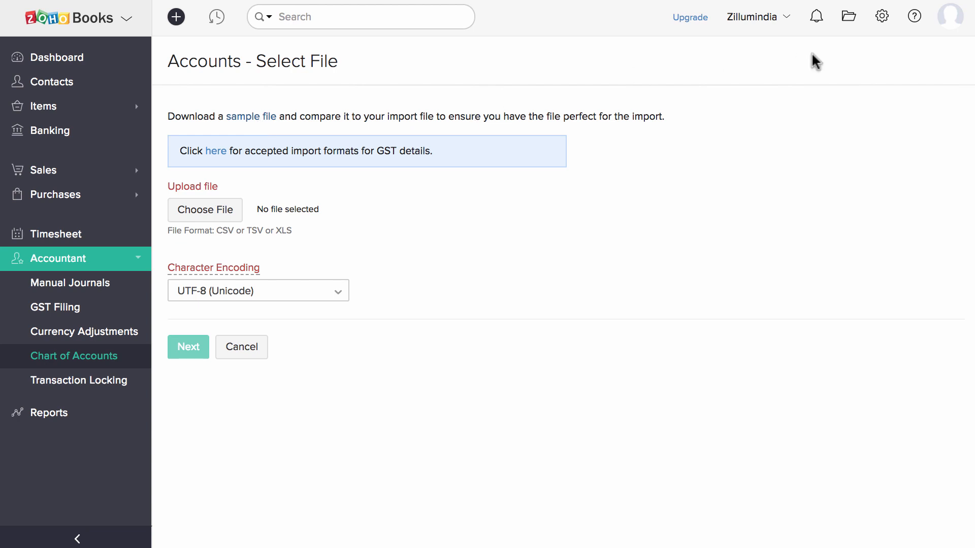
click(882, 20)
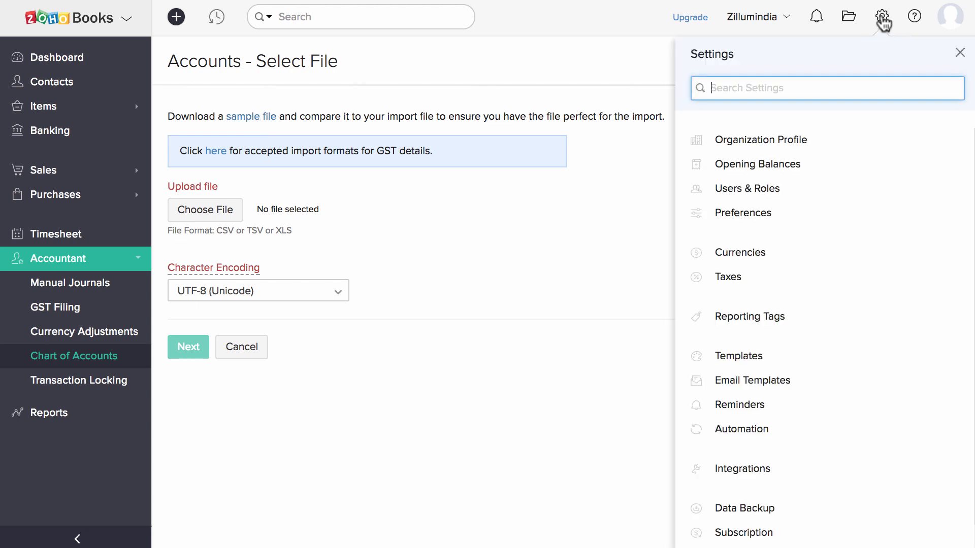
Save opening balances of 100 debit for Uncategorized and 100 credit for Travel Expense, then open Items.
click(853, 163)
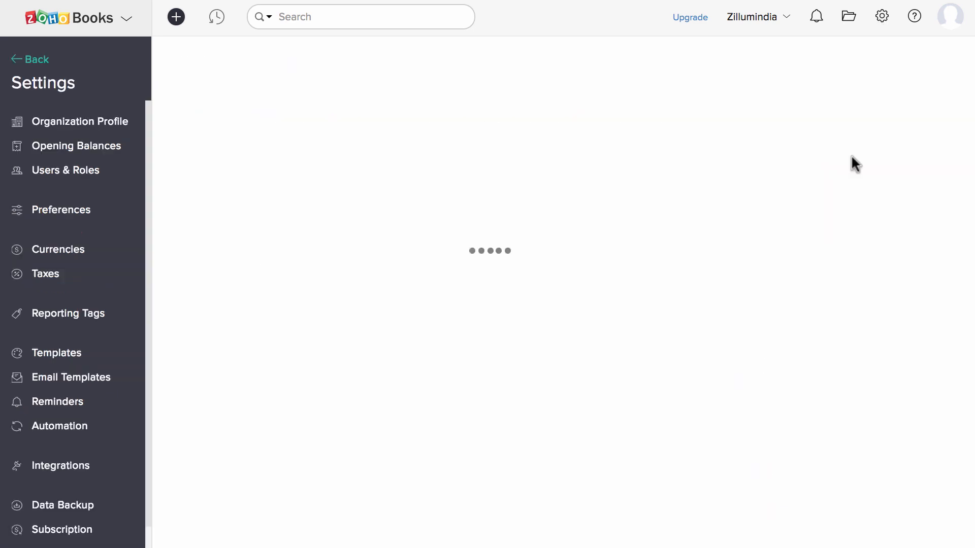
scroll(529, 220, down, 10)
scroll(529, 214, down, 15)
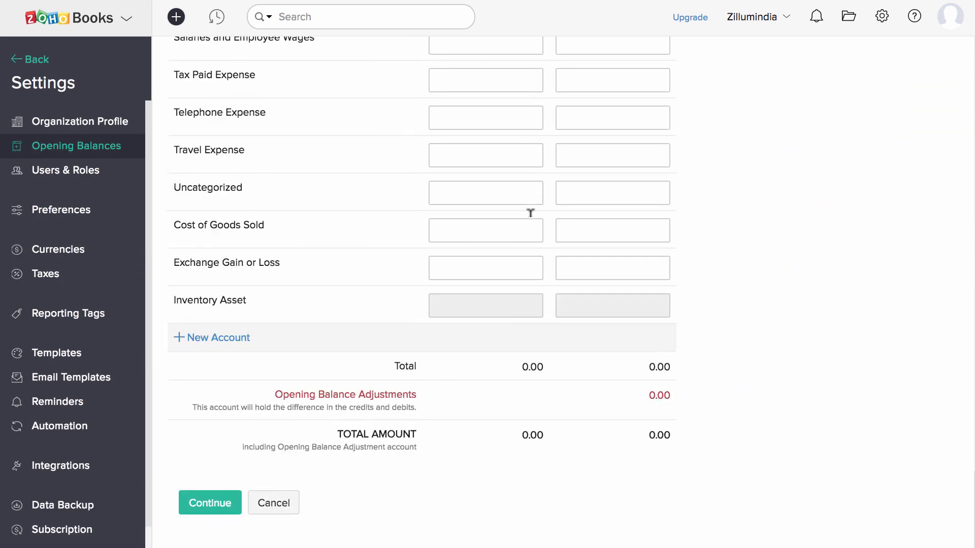
click(525, 193)
text(100)
click(604, 157)
text(100)
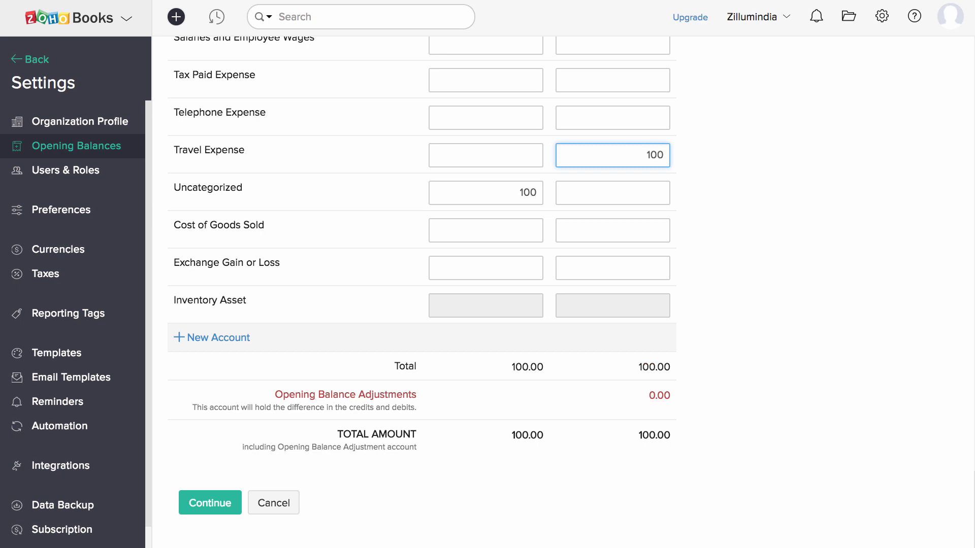
click(224, 502)
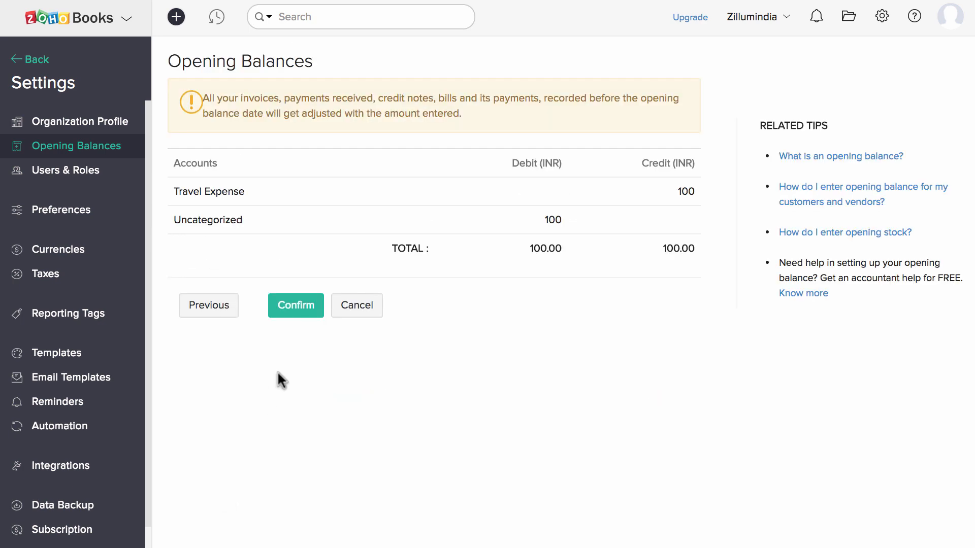
click(305, 315)
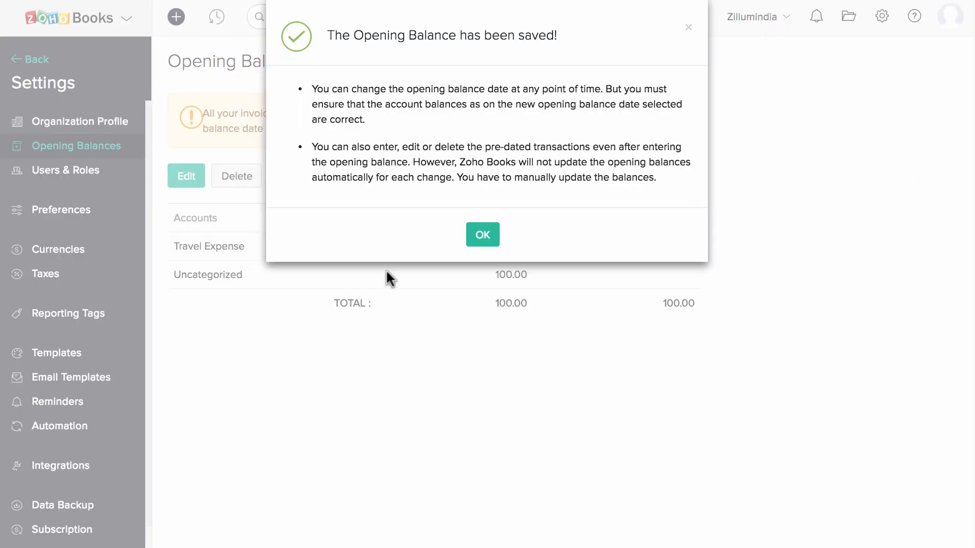
click(480, 241)
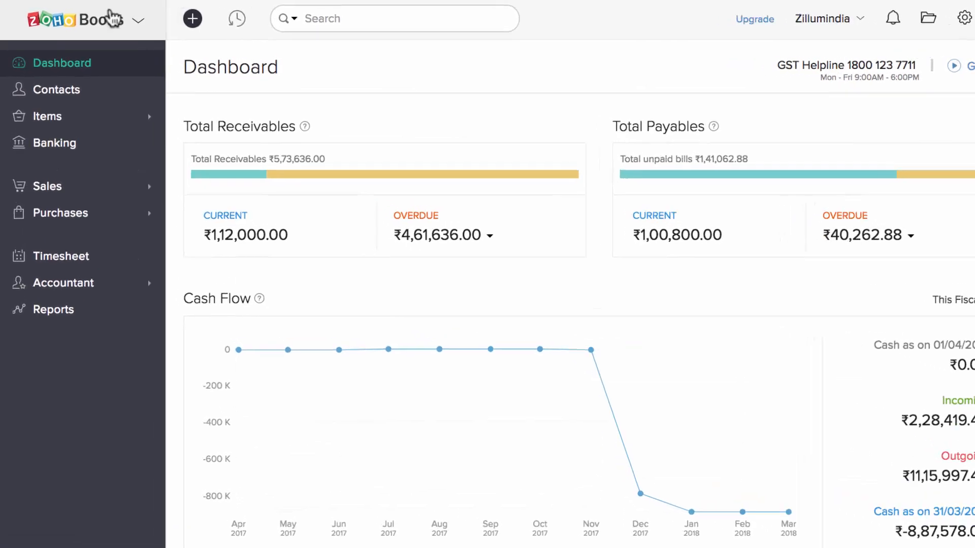
click(120, 134)
click(117, 173)
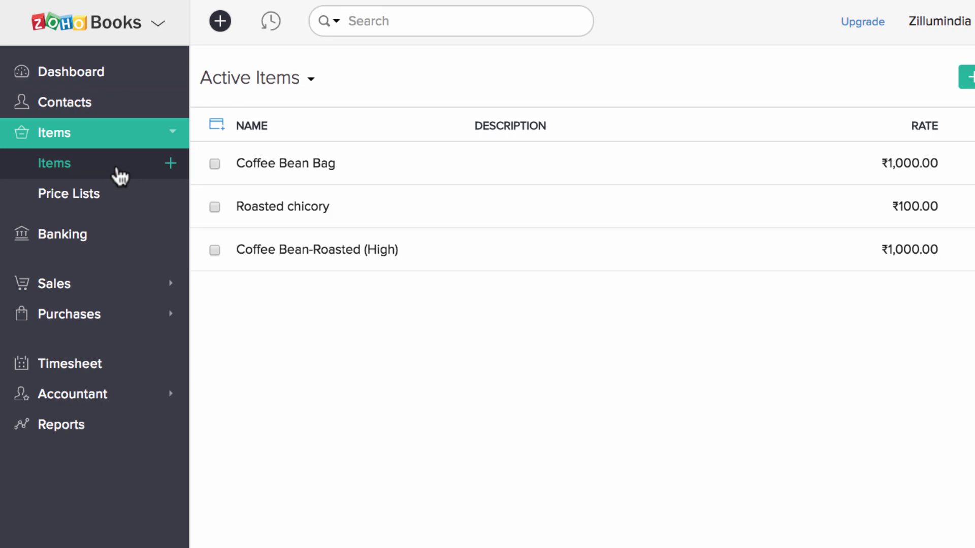
Save a new item Coffee 500g with HSN 090111, rate 200 and purchase rate 150.
click(970, 77)
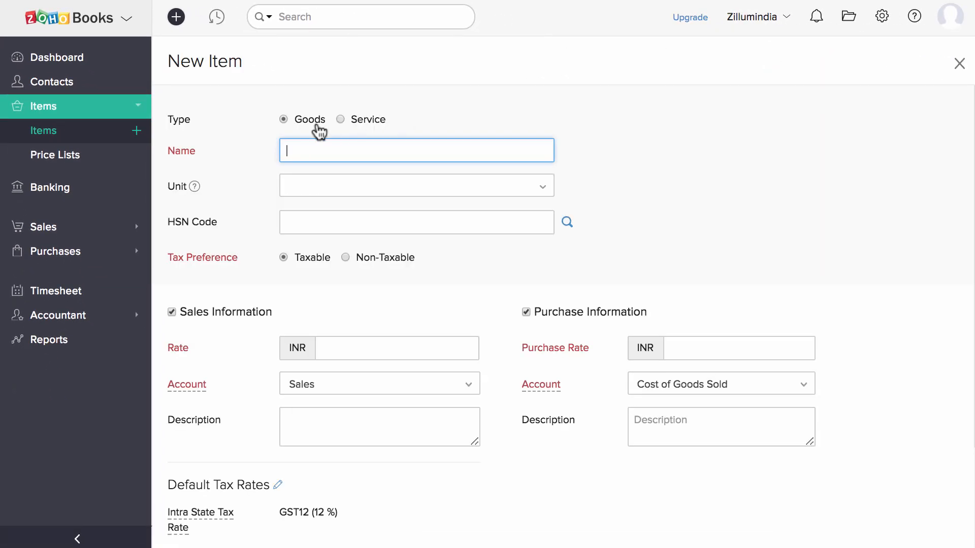
text(Coffee 500g)
key(Tab)
text(090111)
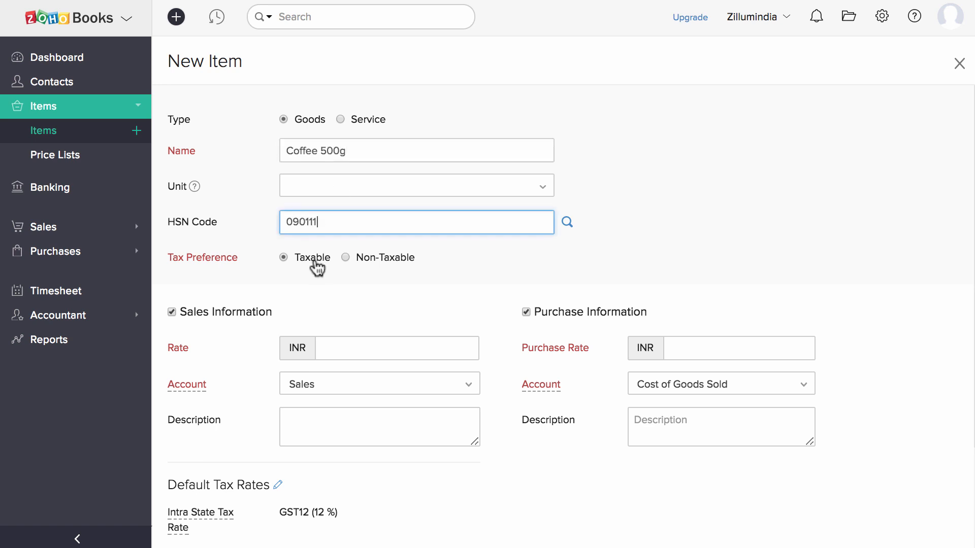
click(350, 343)
text(200)
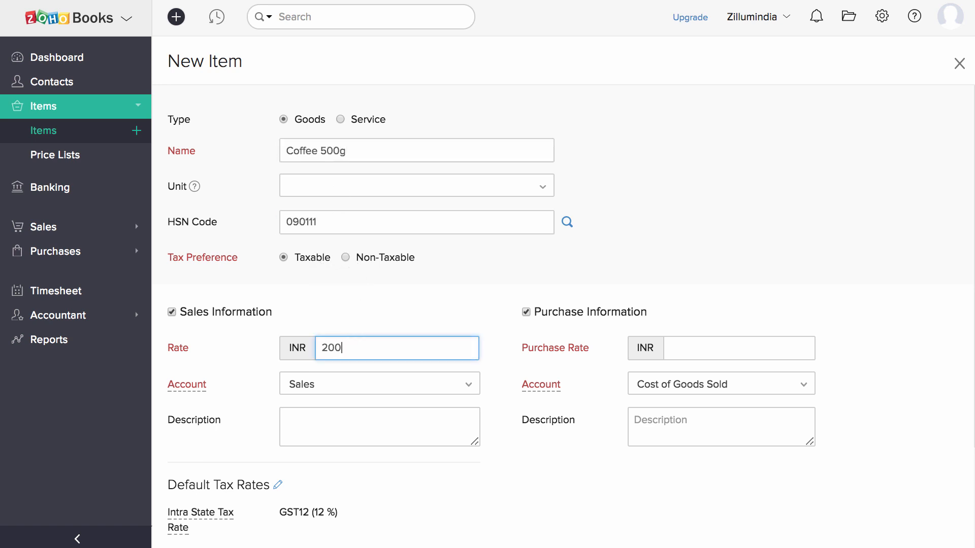
click(688, 345)
text(150)
scroll(361, 413, down, 3)
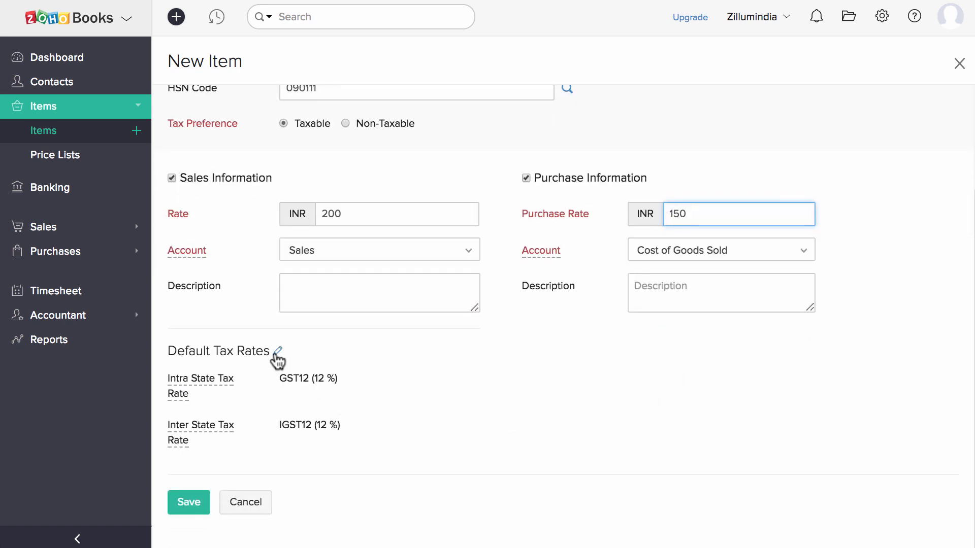
click(189, 503)
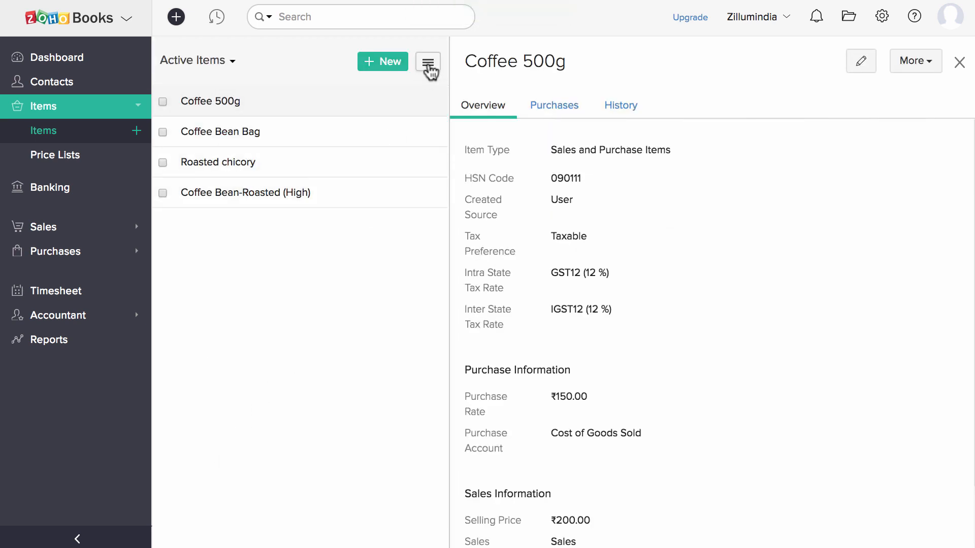
click(428, 63)
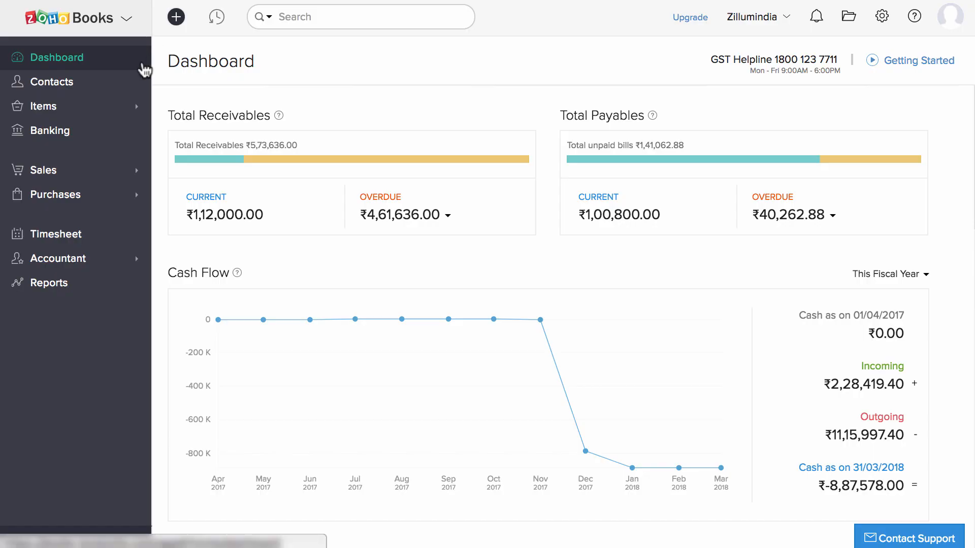
Start a new contact with the customer's first name as display name and their e-mail.
click(123, 86)
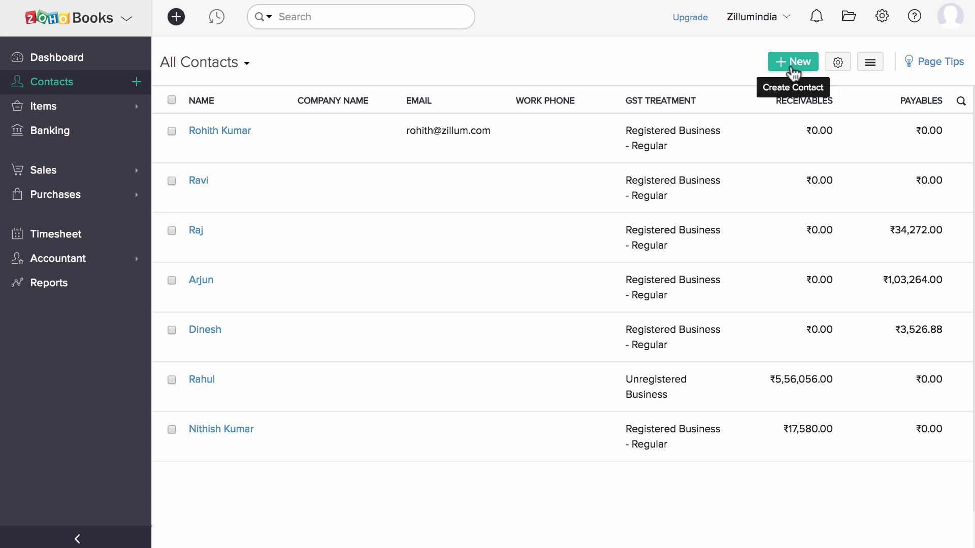
click(793, 63)
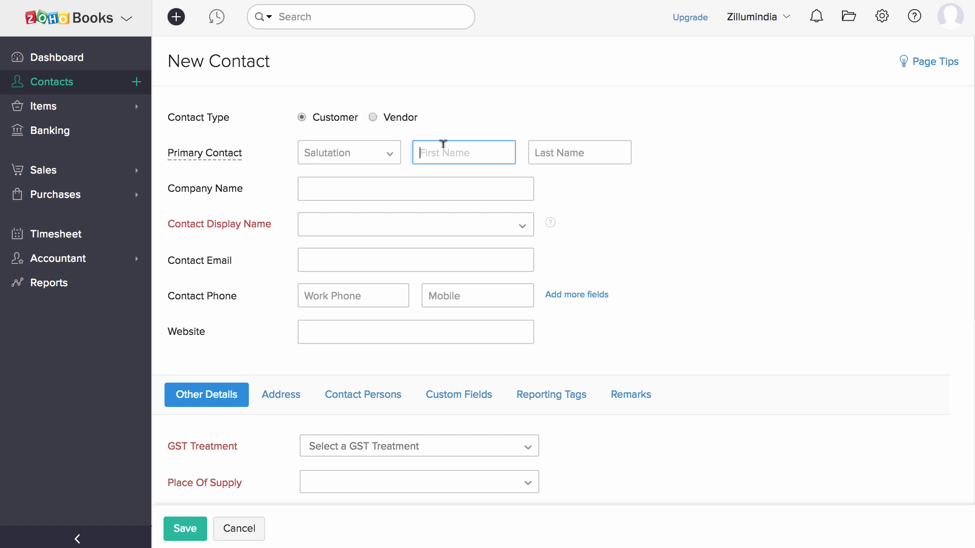
text(Neha)
click(439, 226)
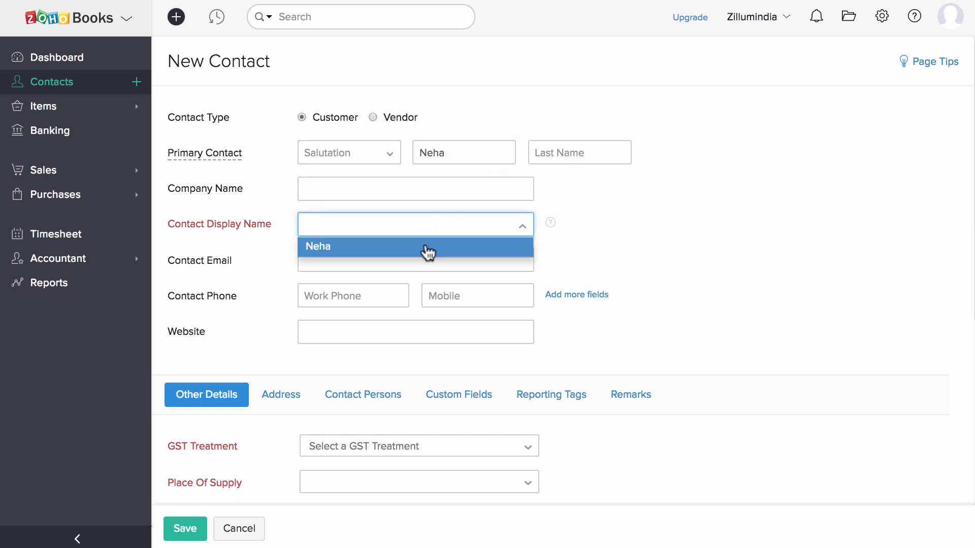
click(428, 246)
click(389, 252)
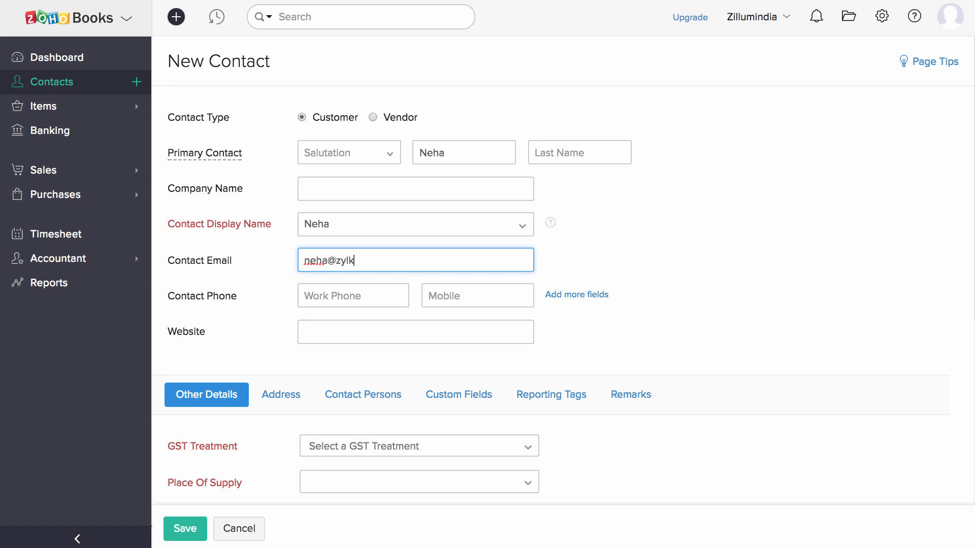
Set GST treatment to Registered Business - Regular, paste the GSTIN, check addresses, and save.
scroll(387, 295, down, 6)
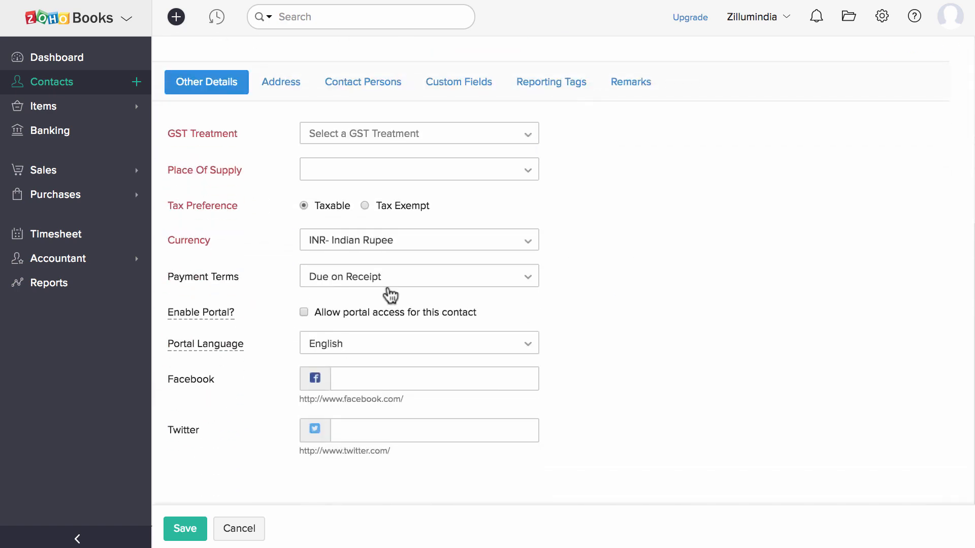
click(406, 139)
click(416, 199)
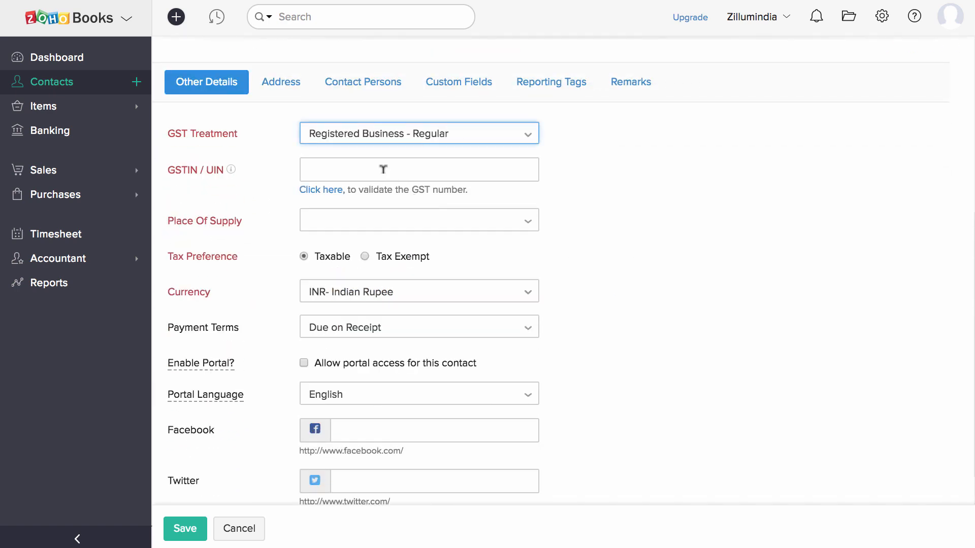
click(382, 170)
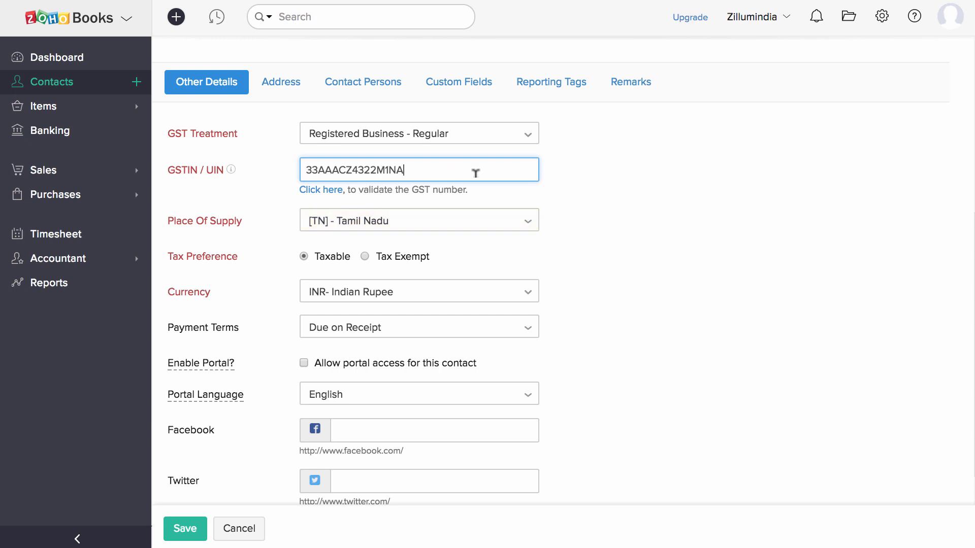
scroll(475, 173, down, 1)
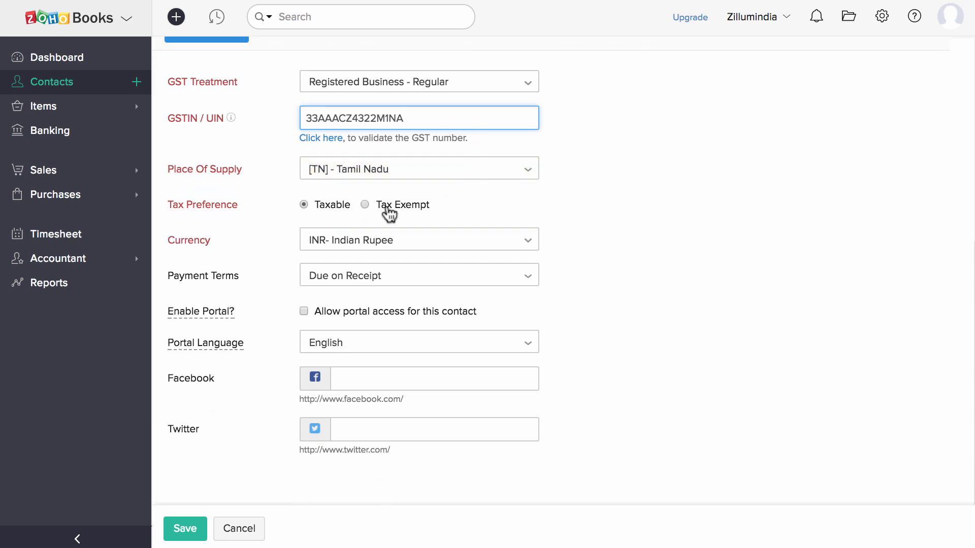
scroll(389, 214, up, 1)
click(281, 62)
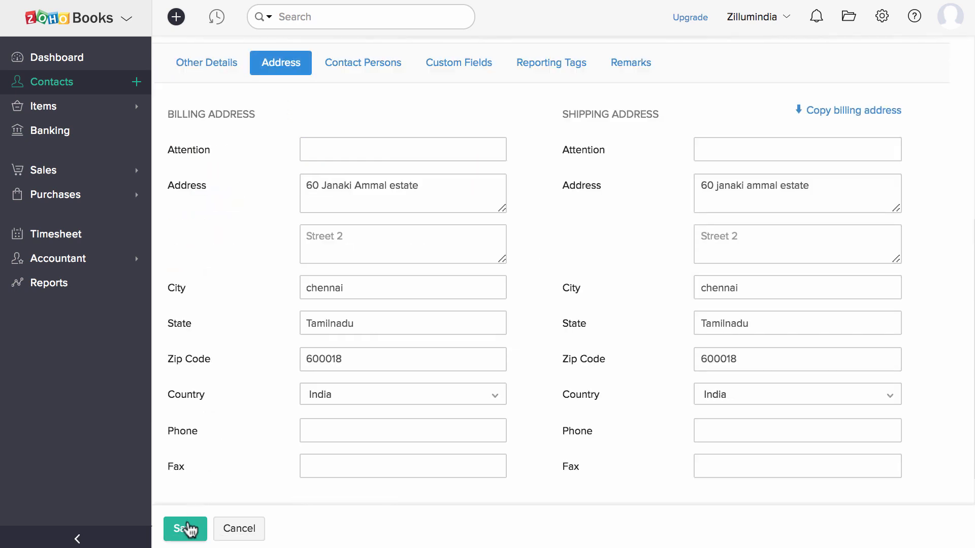
click(186, 528)
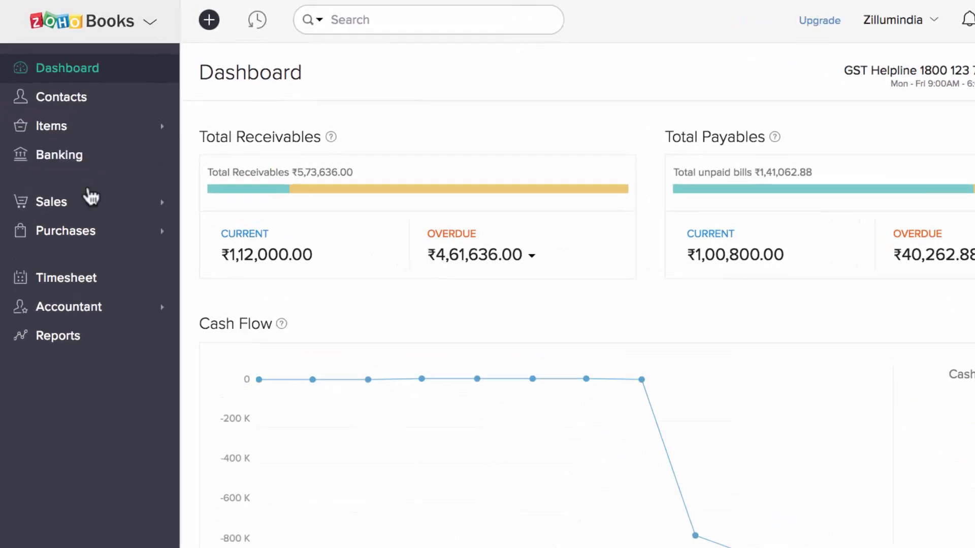
Start a new invoice for the new customer with Tamil Nadu as place of supply.
click(94, 212)
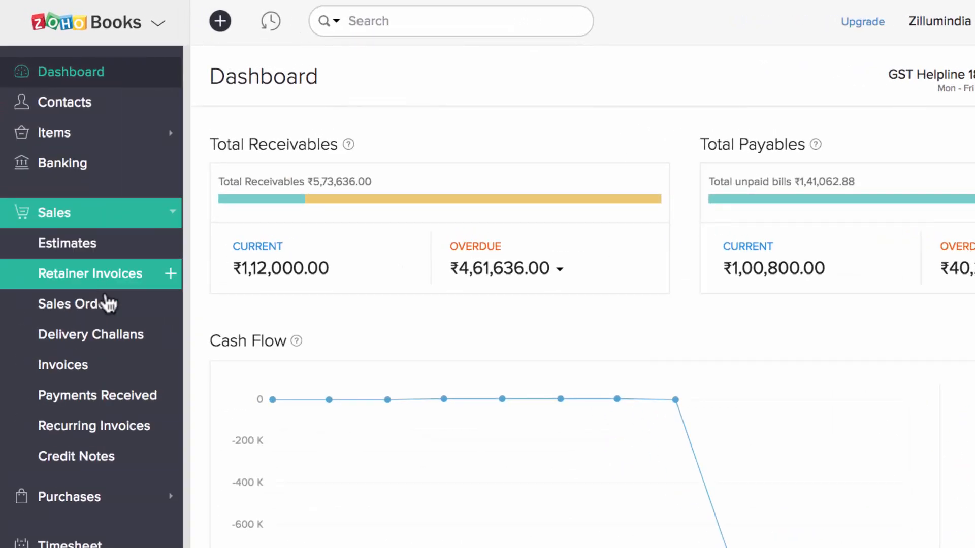
click(119, 372)
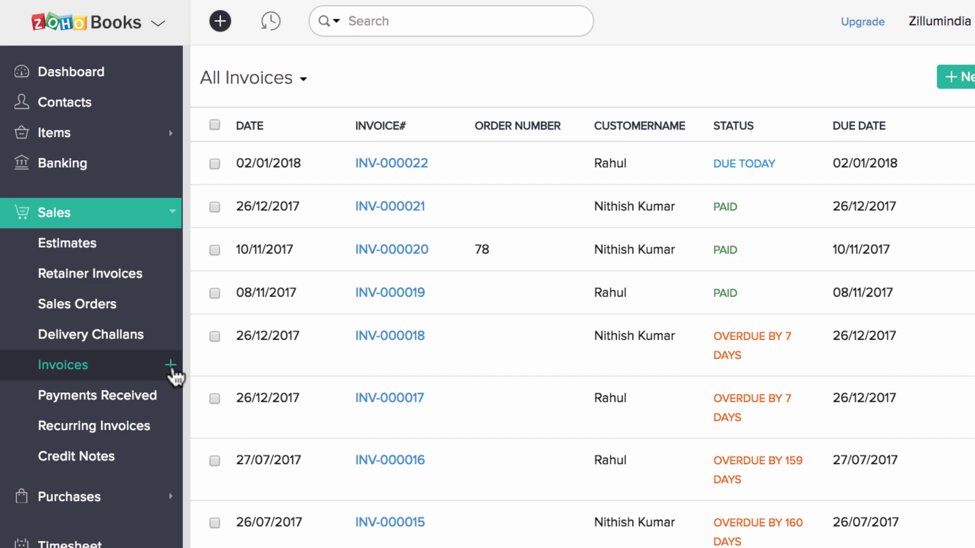
click(170, 366)
click(353, 134)
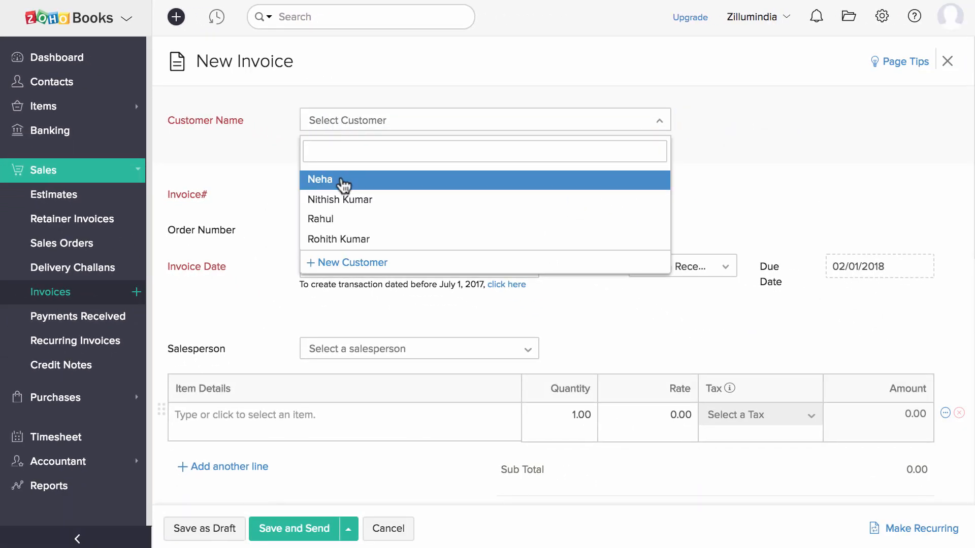
click(344, 183)
scroll(344, 186, down, 2)
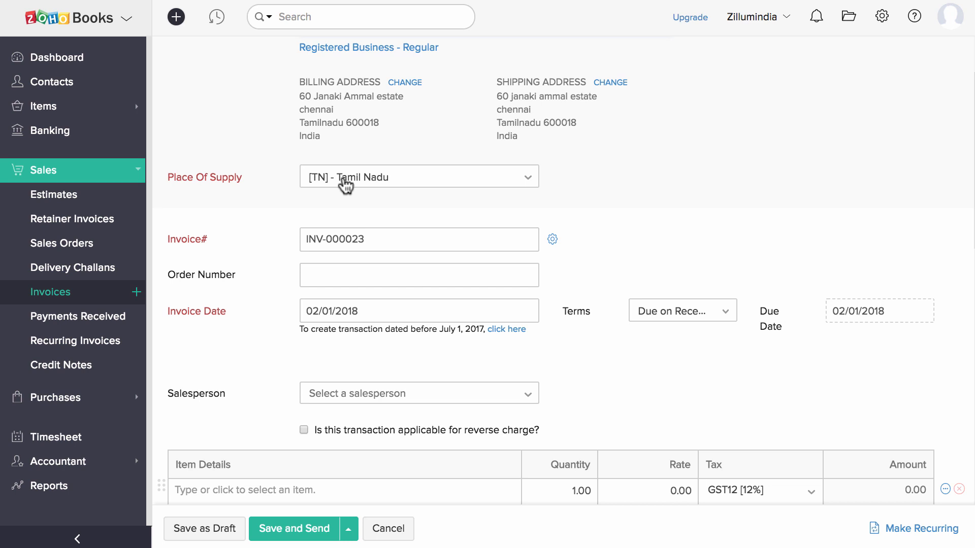
click(356, 183)
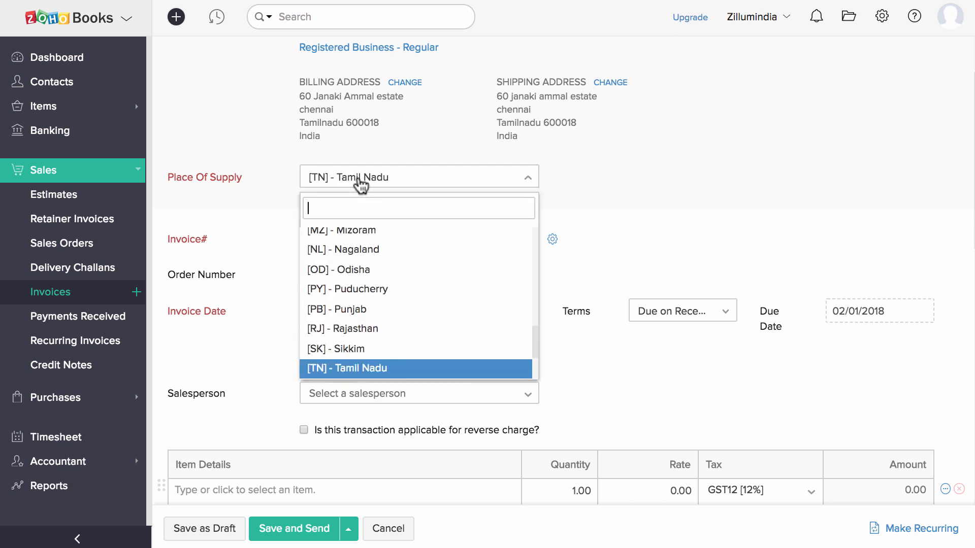
click(281, 224)
Leave invoice numbering unchanged and set the payment terms to Net 60.
click(384, 227)
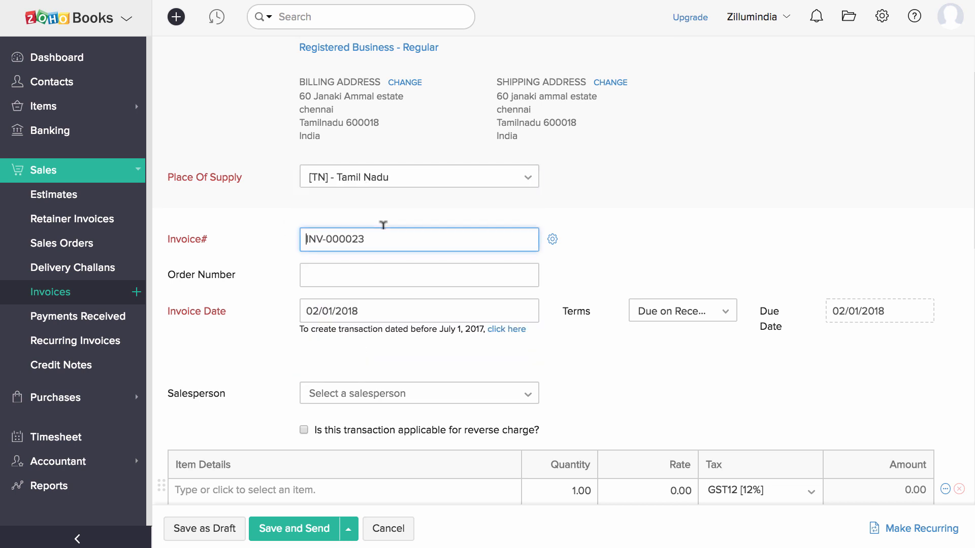
click(553, 239)
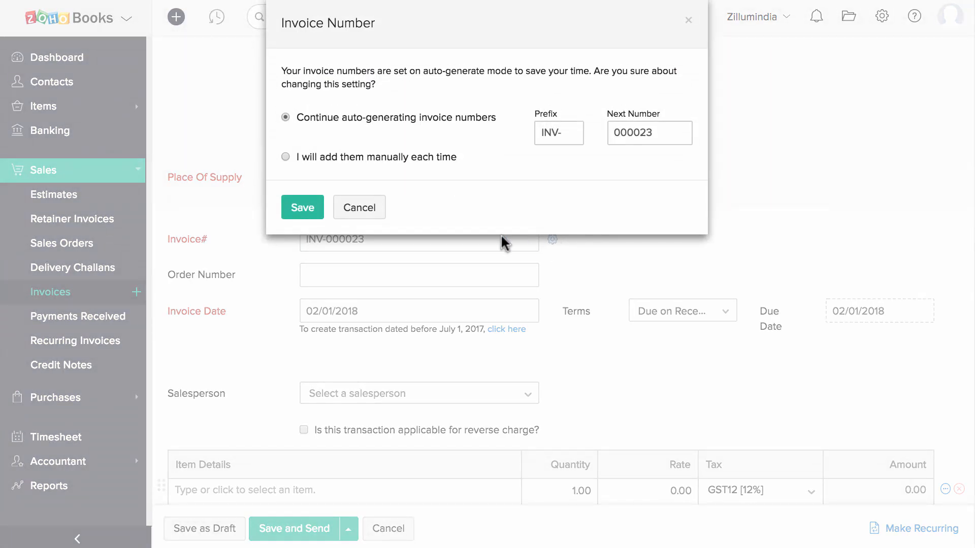
click(365, 208)
click(660, 310)
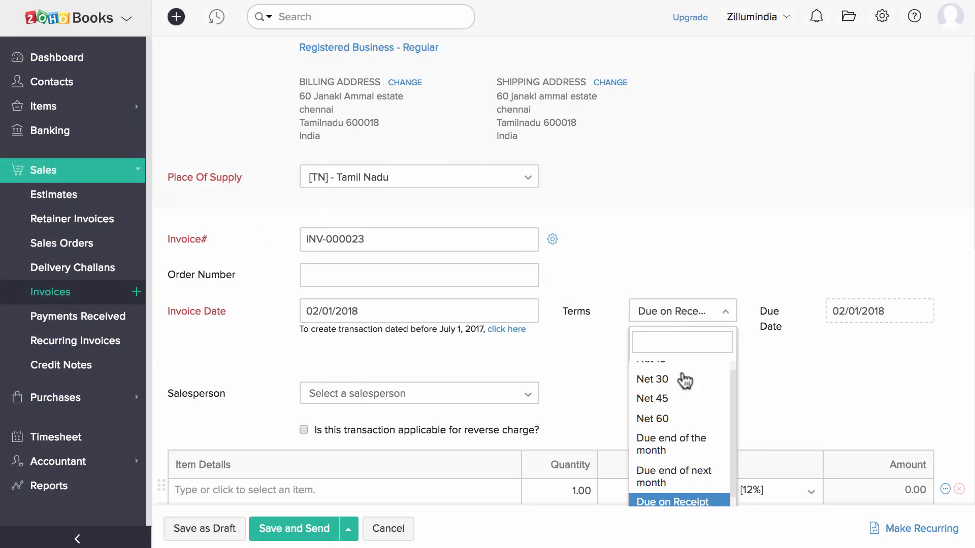
scroll(685, 381, down, 3)
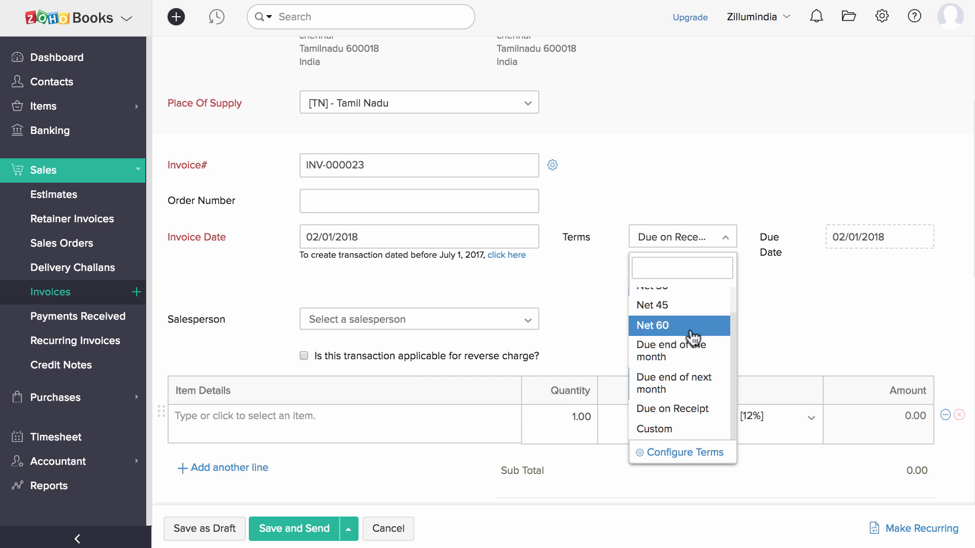
click(691, 333)
scroll(679, 334, down, 4)
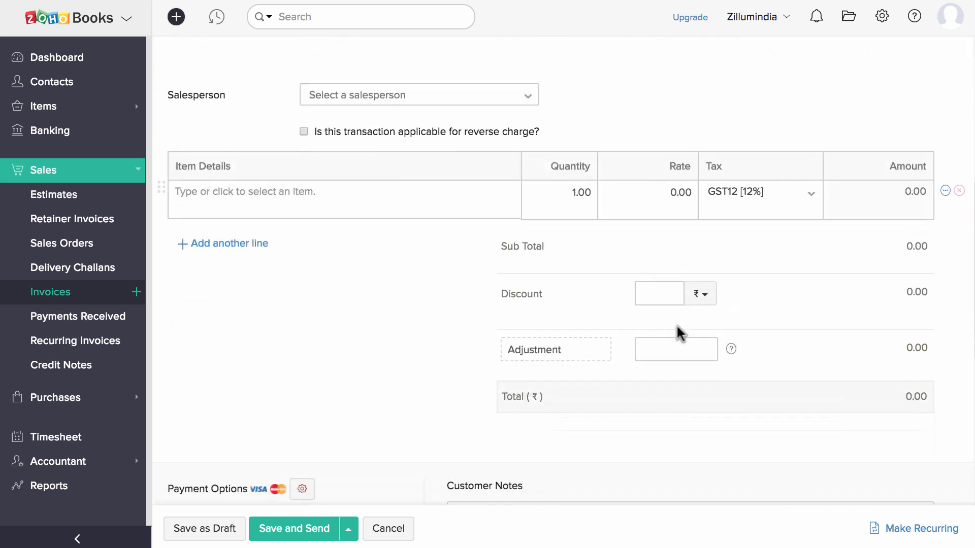
Add Coffee 500g as the first invoice line with quantity 100.
scroll(679, 328, down, 1)
click(338, 159)
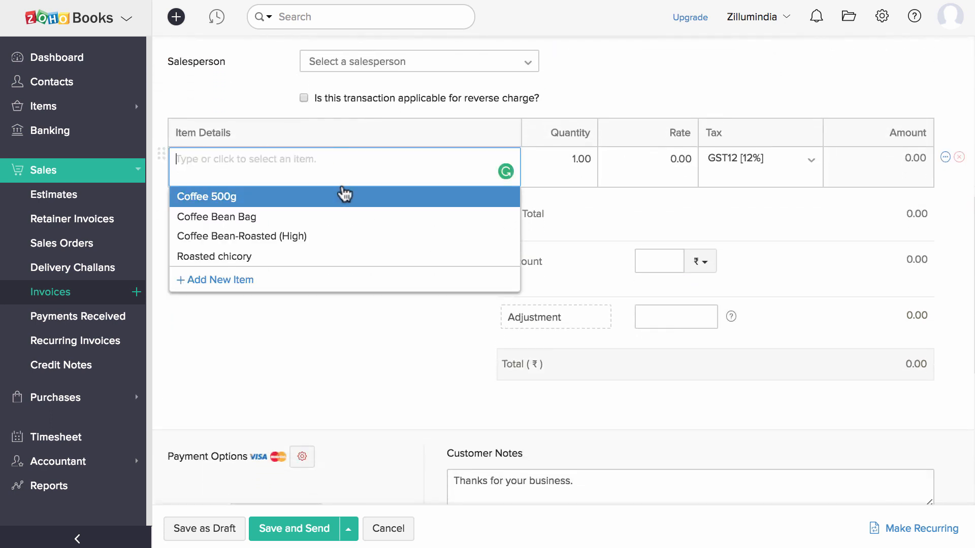
click(344, 197)
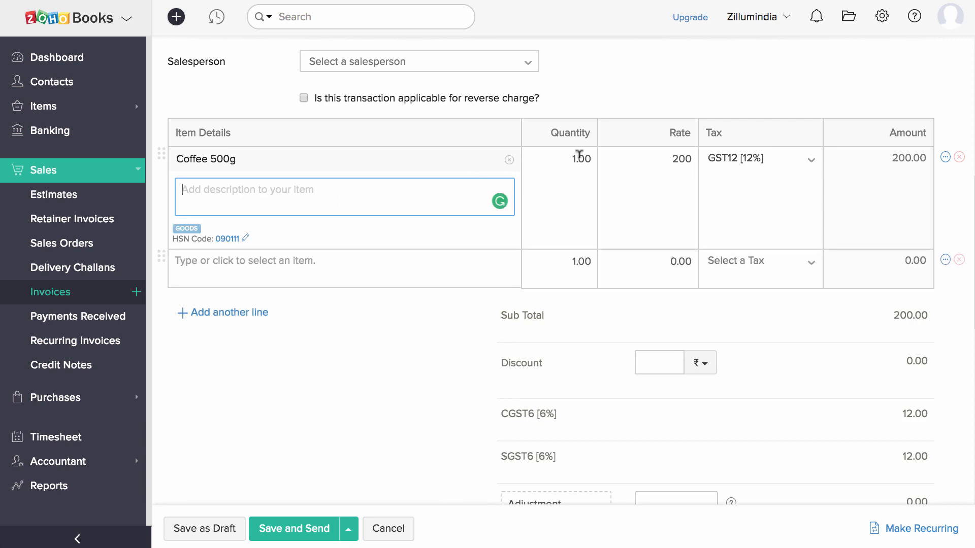
click(579, 155)
Apply a 5 discount and a -0.40 adjustment, bringing the total to 22394.00.
scroll(455, 326, down, 8)
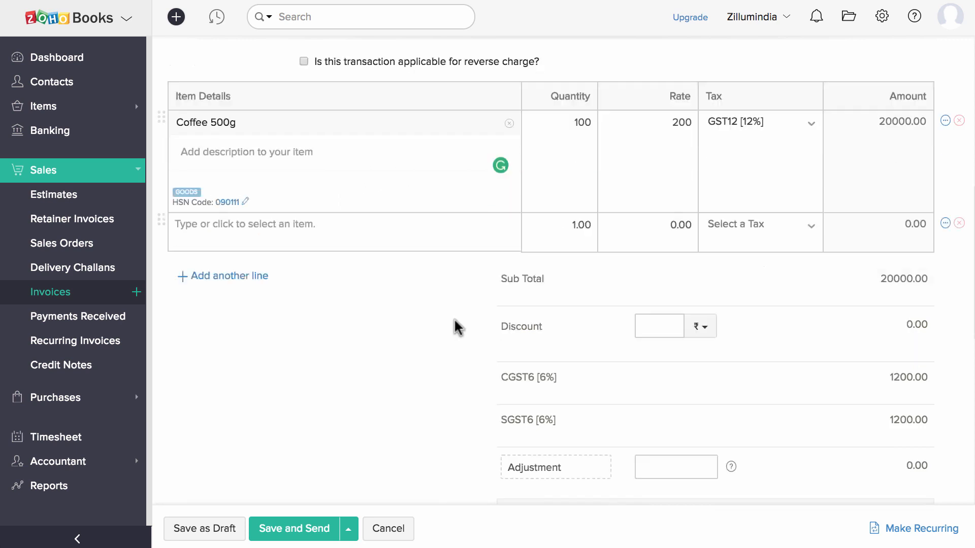
click(665, 93)
text(5)
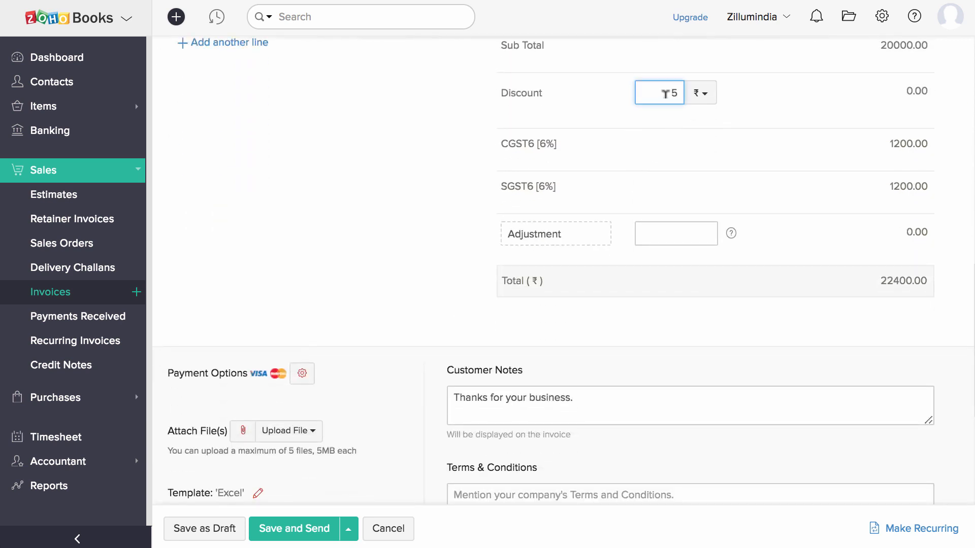
click(679, 231)
text(-.40)
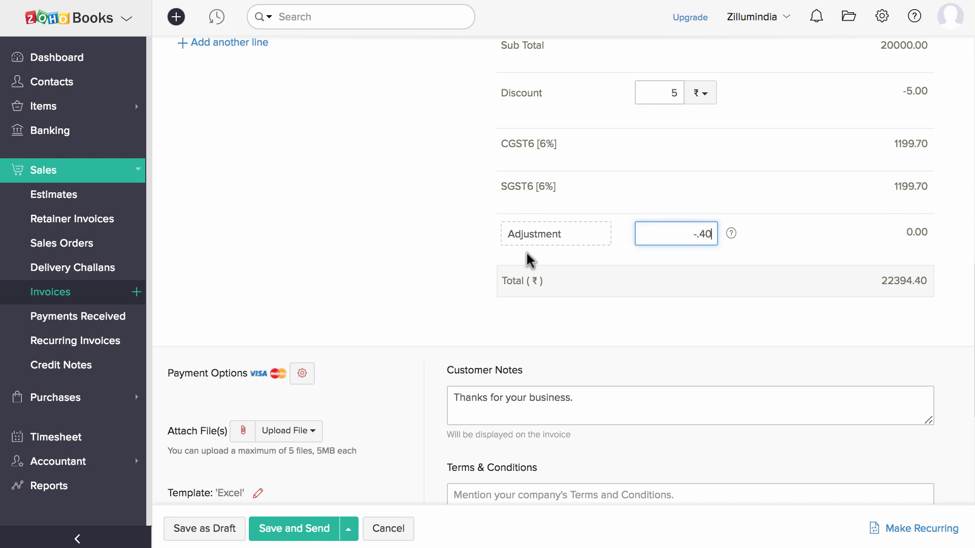
click(461, 264)
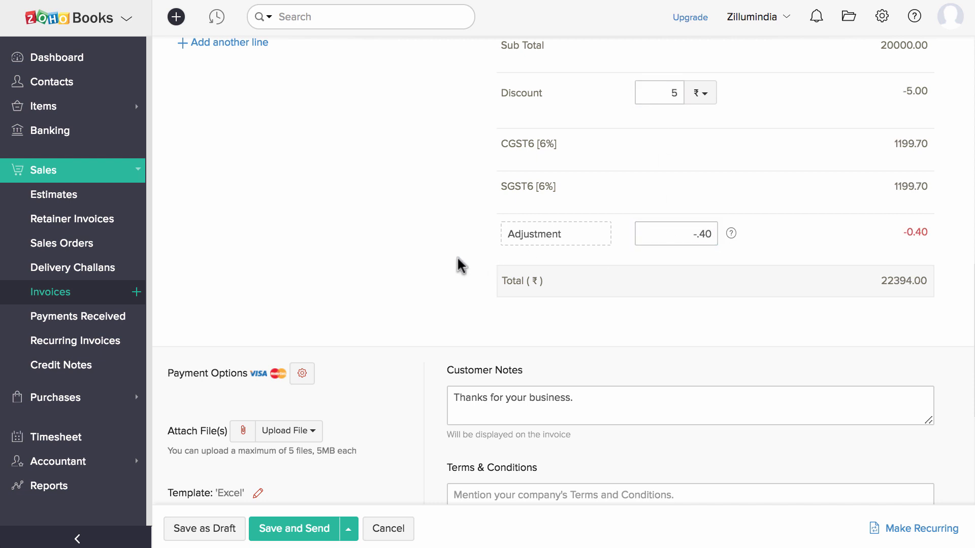
scroll(461, 264, down, 5)
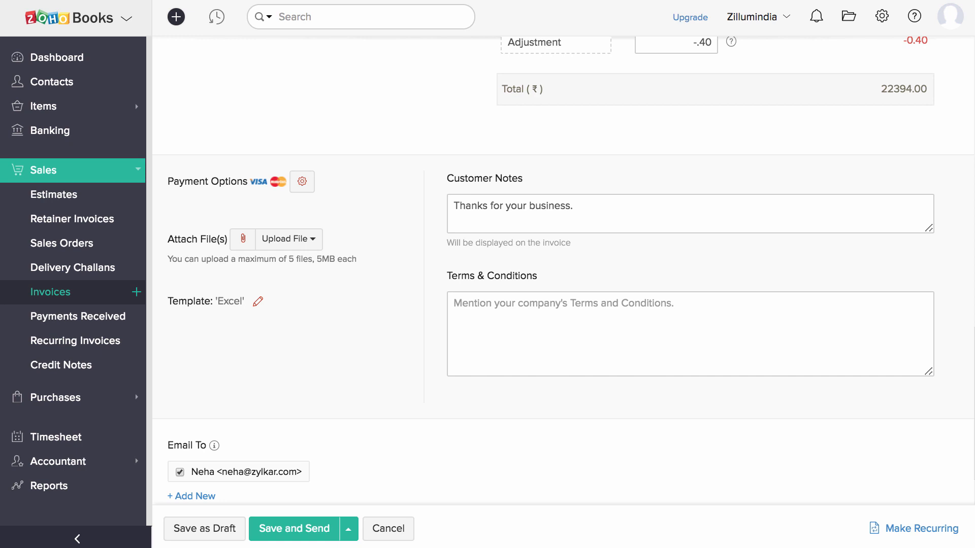
scroll(305, 508, down, 2)
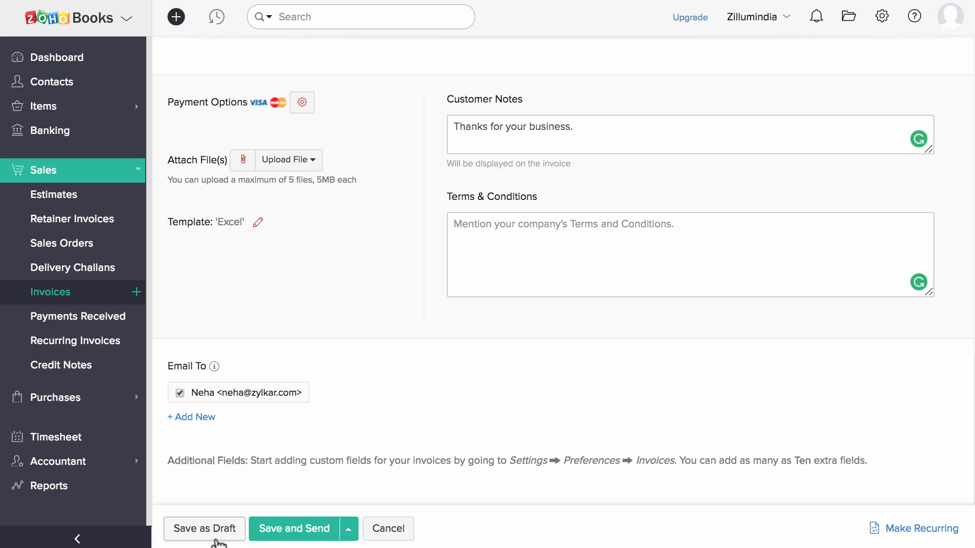
Save and email the invoice, then record the ₹22,394 payment for INV-000023.
click(282, 536)
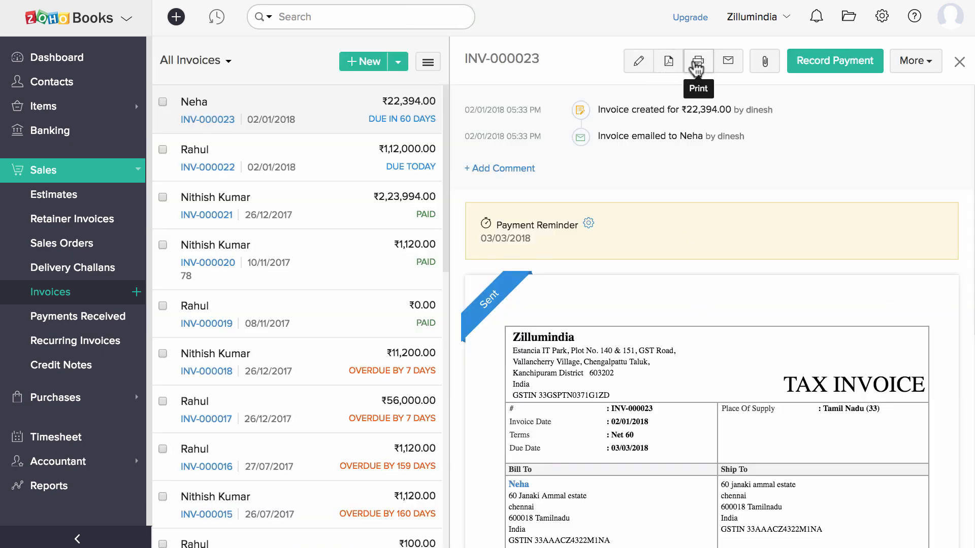
click(818, 65)
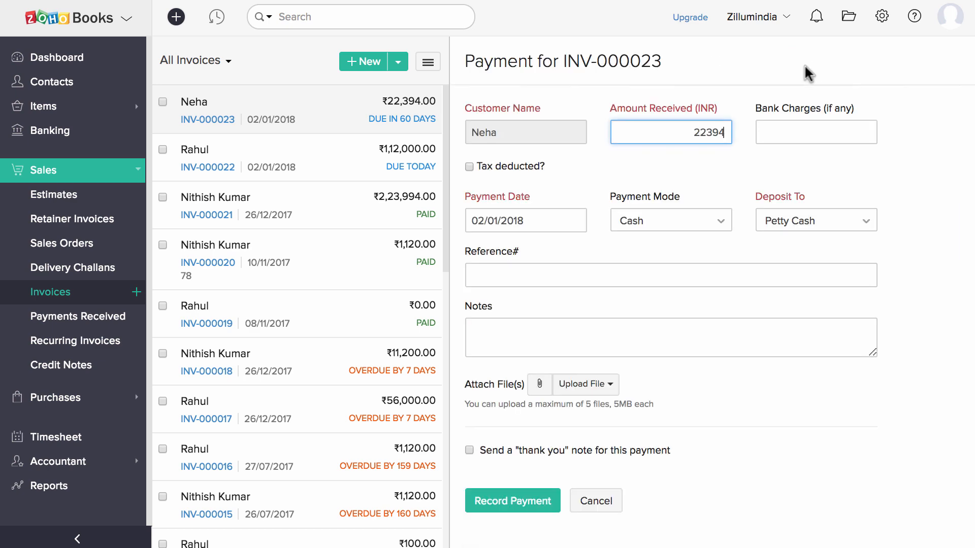
click(532, 501)
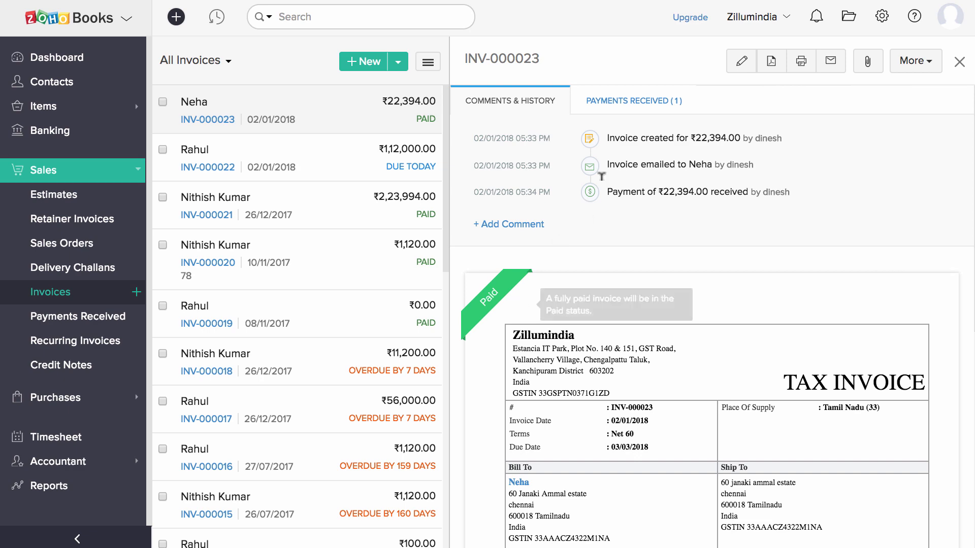
Open the payment receipt received for INV-000023.
click(642, 100)
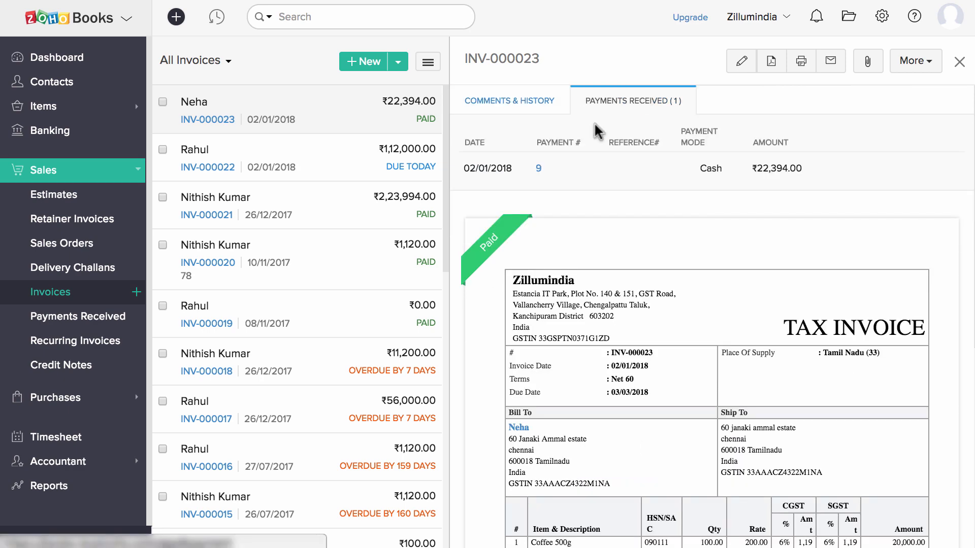
click(540, 169)
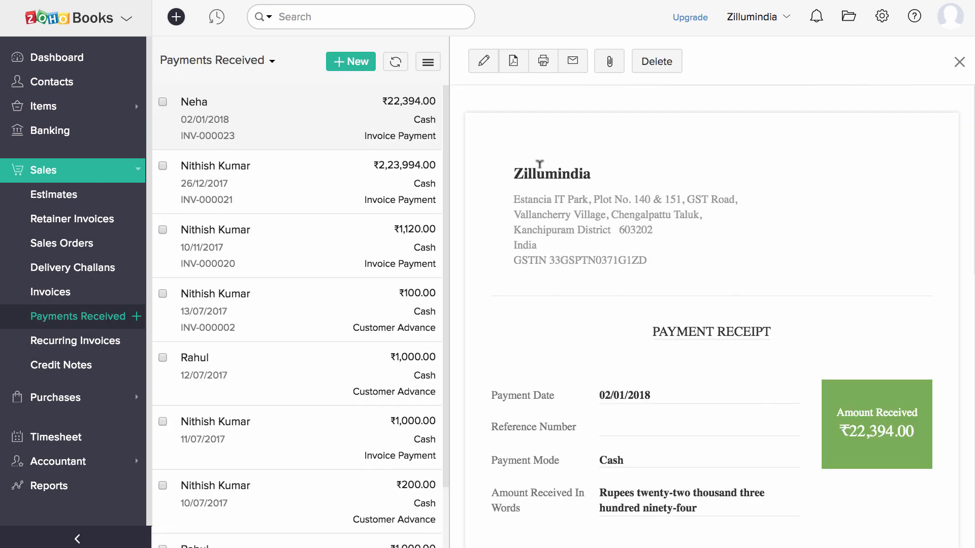
scroll(616, 280, down, 3)
scroll(616, 280, up, 3)
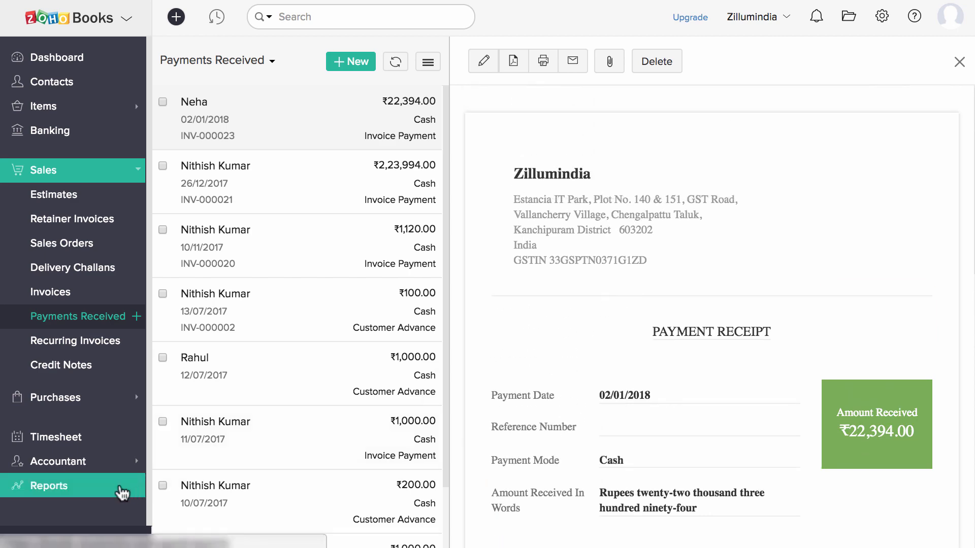
Open the Journal Report, read to its final entries, and show the export formats.
click(118, 490)
scroll(395, 381, down, 15)
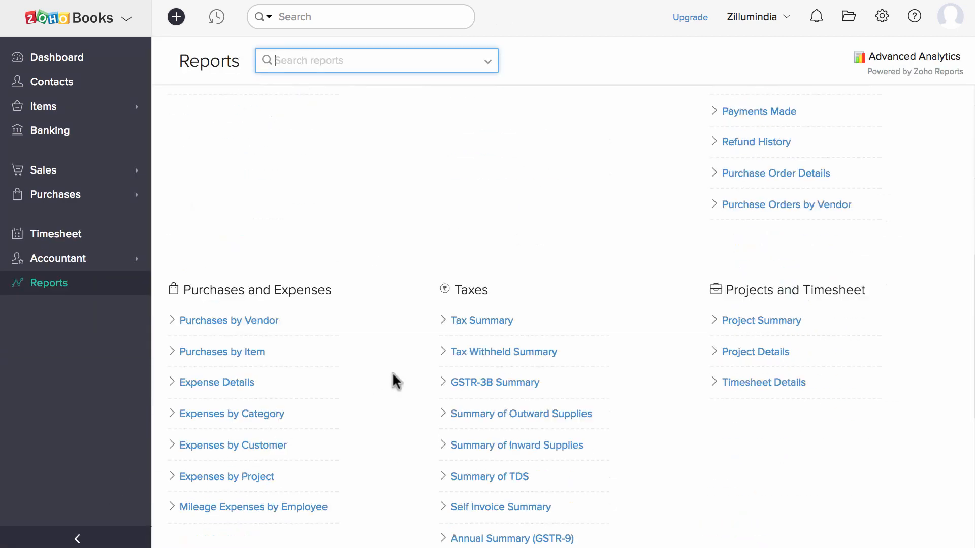
click(239, 351)
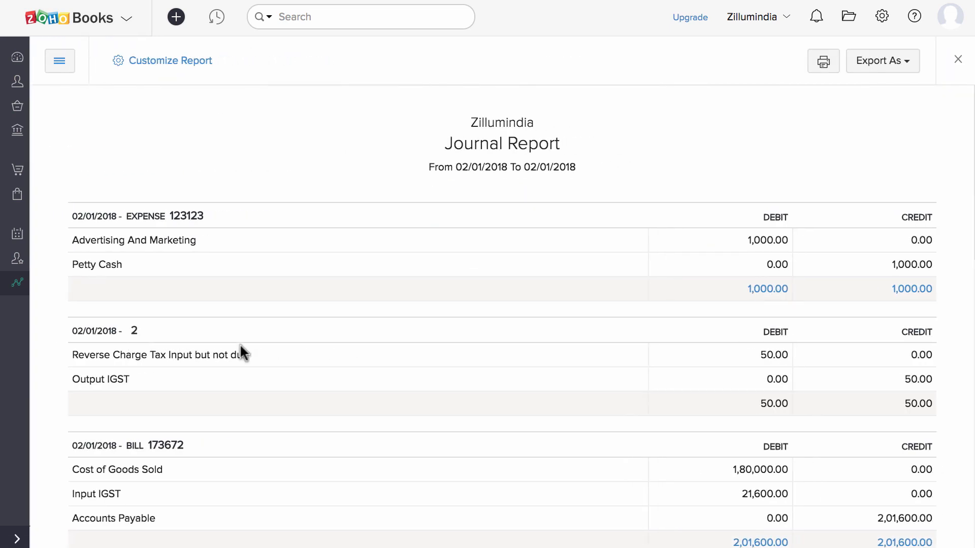
scroll(239, 350, down, 14)
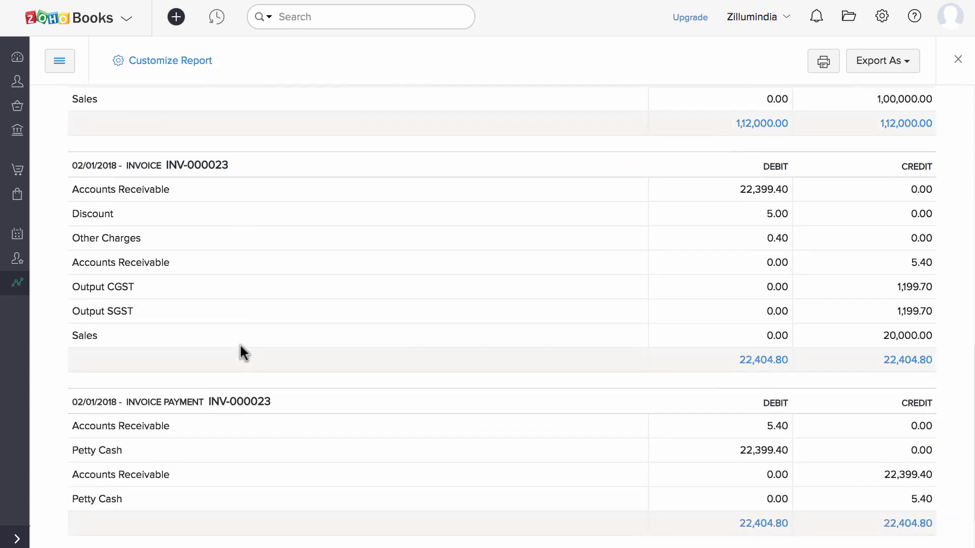
scroll(239, 343, down, 2)
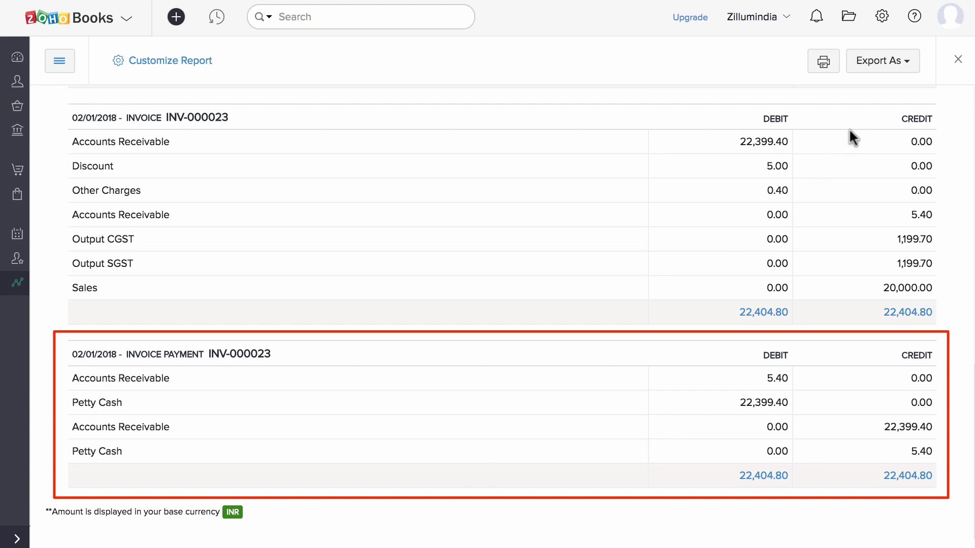
click(889, 63)
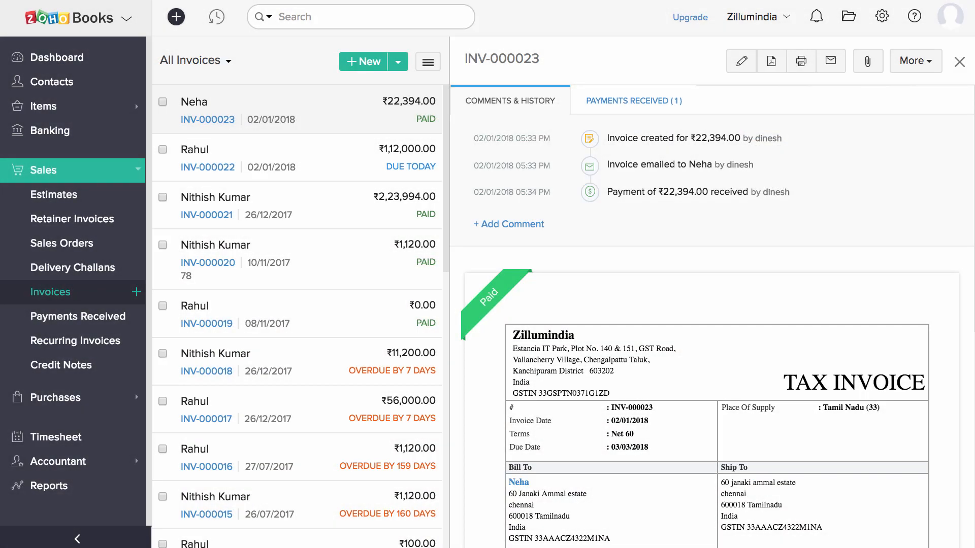
Create a Sales Return credit note from INV-000023 and save it as open.
click(918, 71)
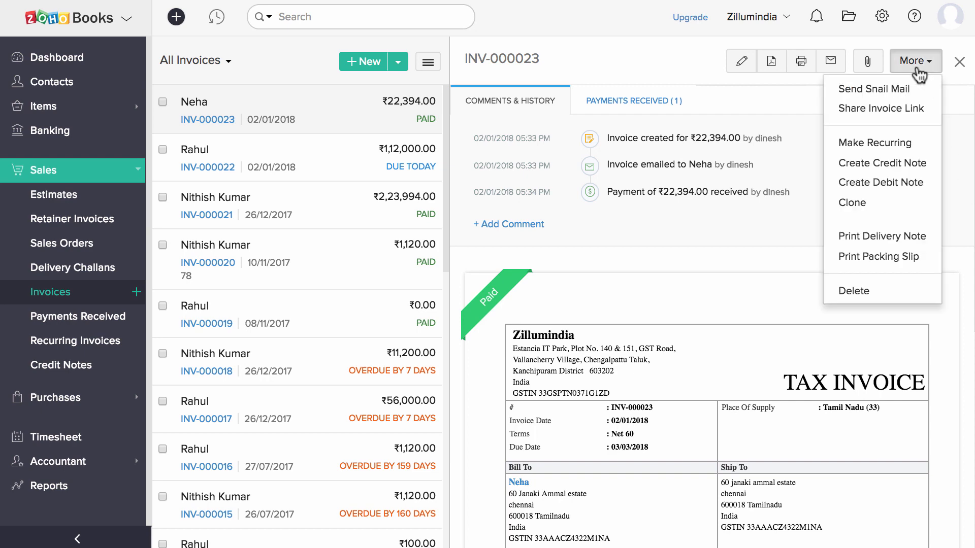
click(881, 163)
click(511, 344)
click(477, 398)
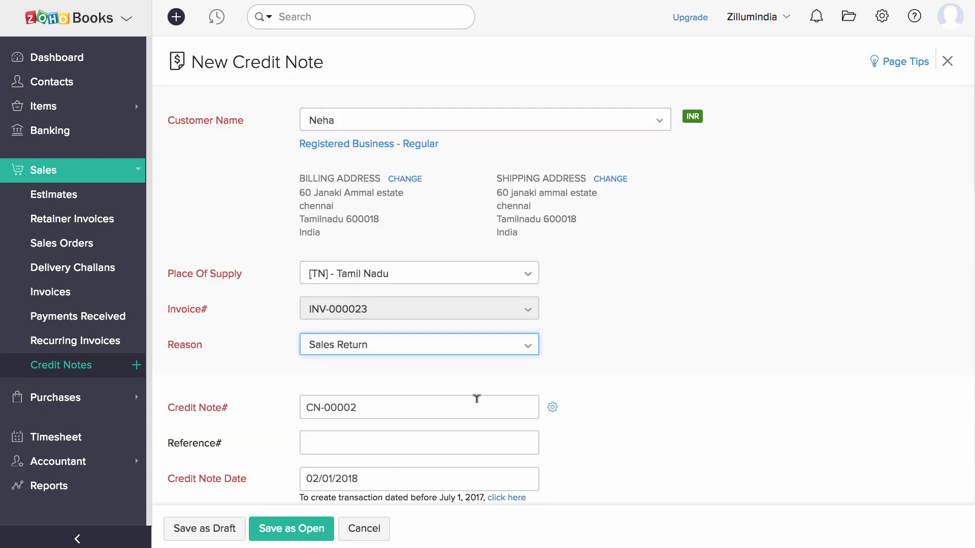
scroll(643, 383, down, 15)
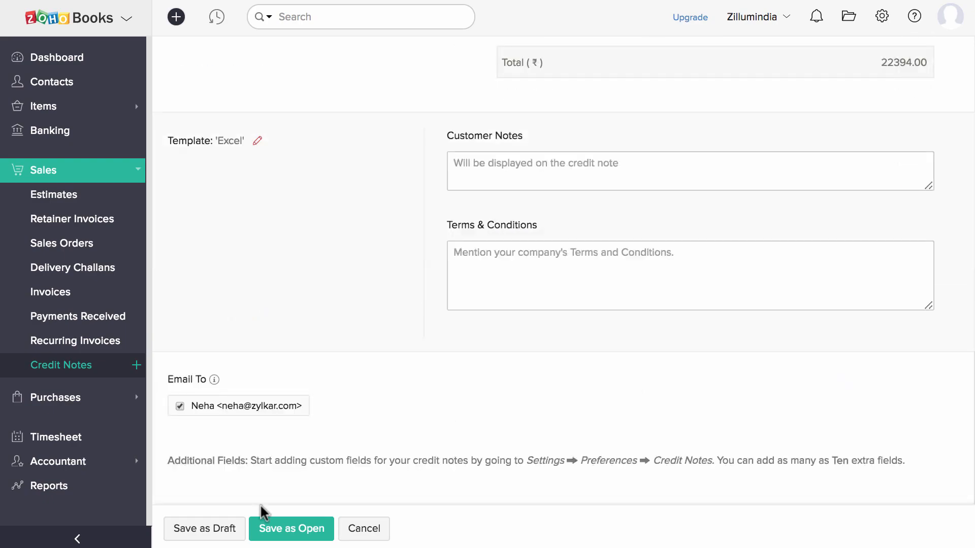
click(268, 527)
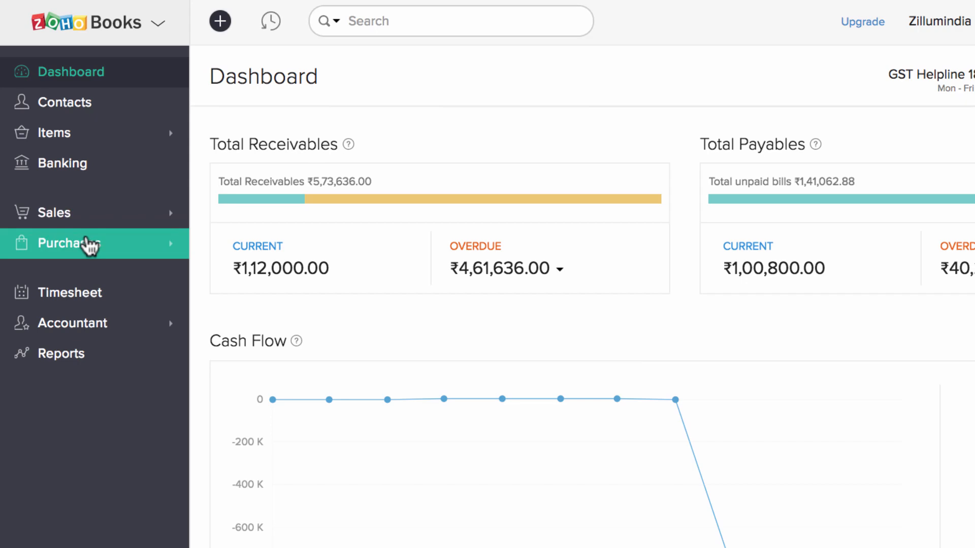
Start a new purchase order and choose its vendor.
click(92, 246)
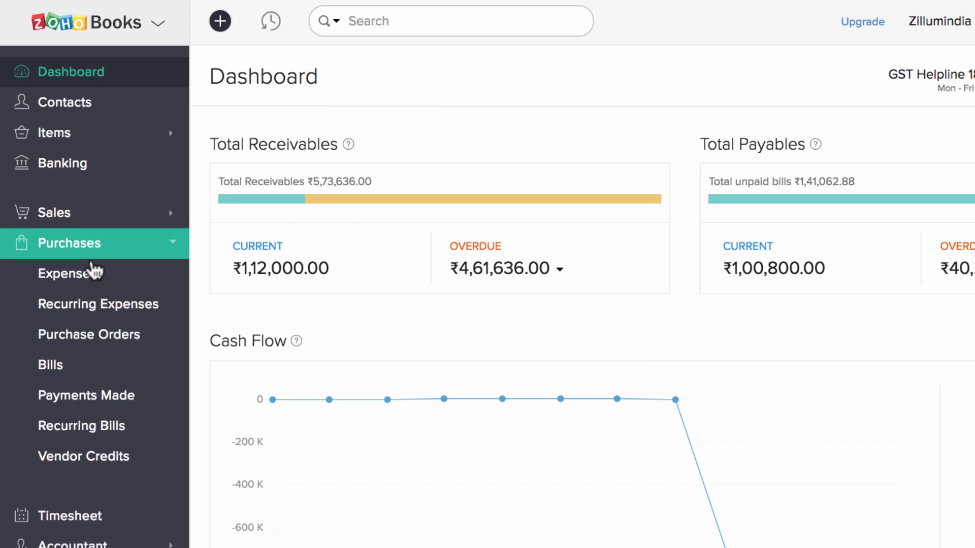
click(97, 338)
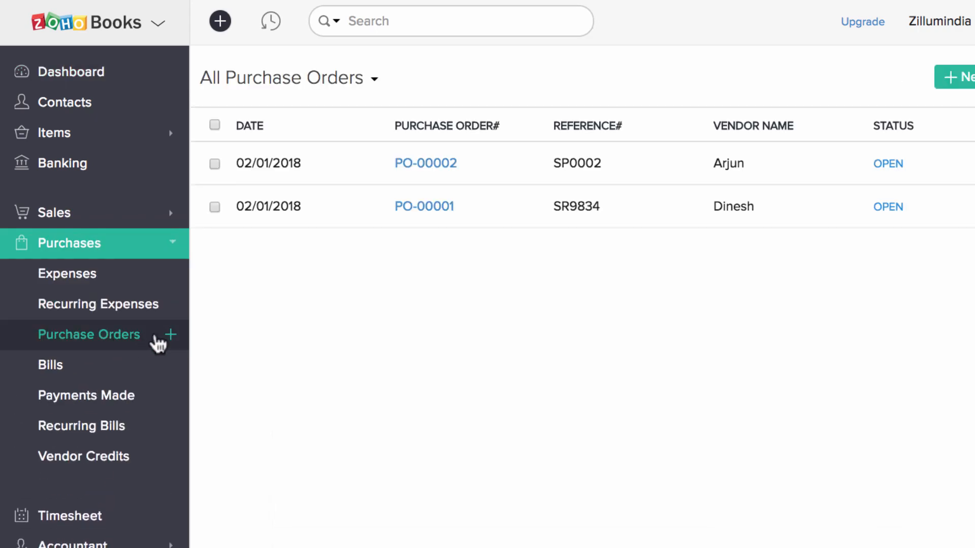
click(171, 336)
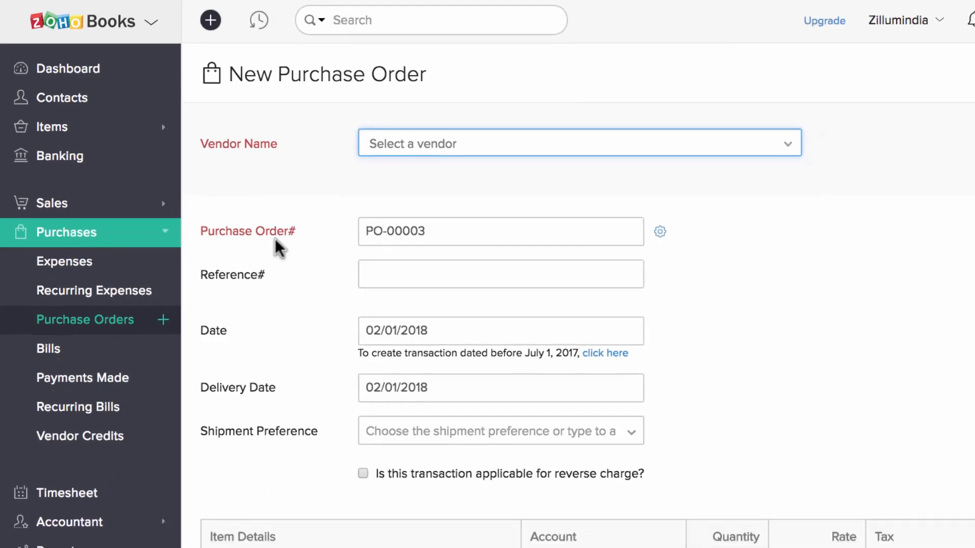
click(398, 148)
click(553, 215)
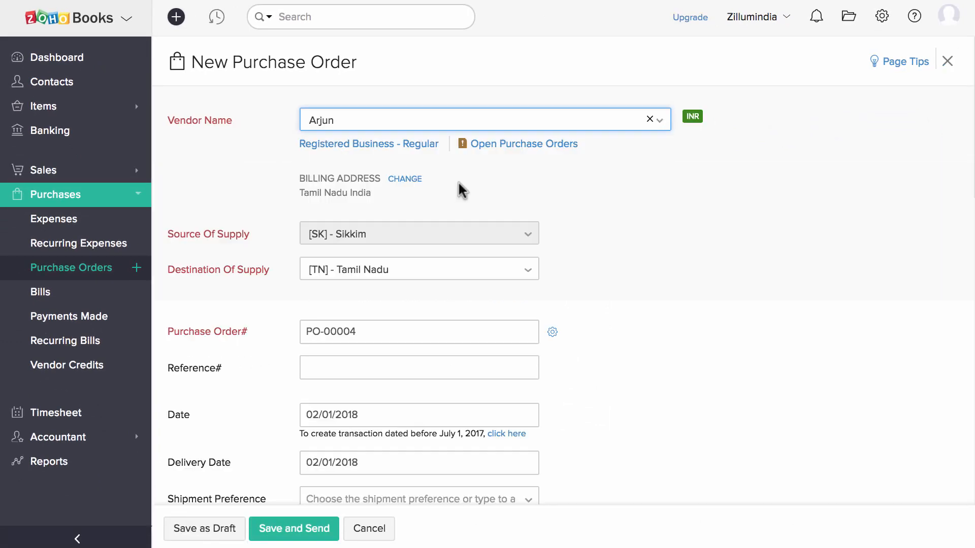
Keep the default PO numbering and enter reference number SR23478.
scroll(462, 228, down, 5)
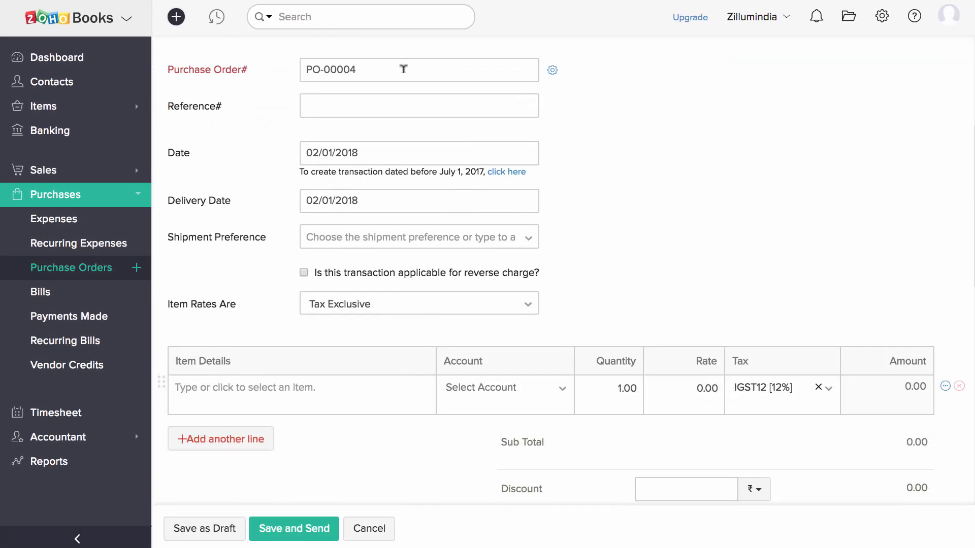
click(402, 65)
click(553, 72)
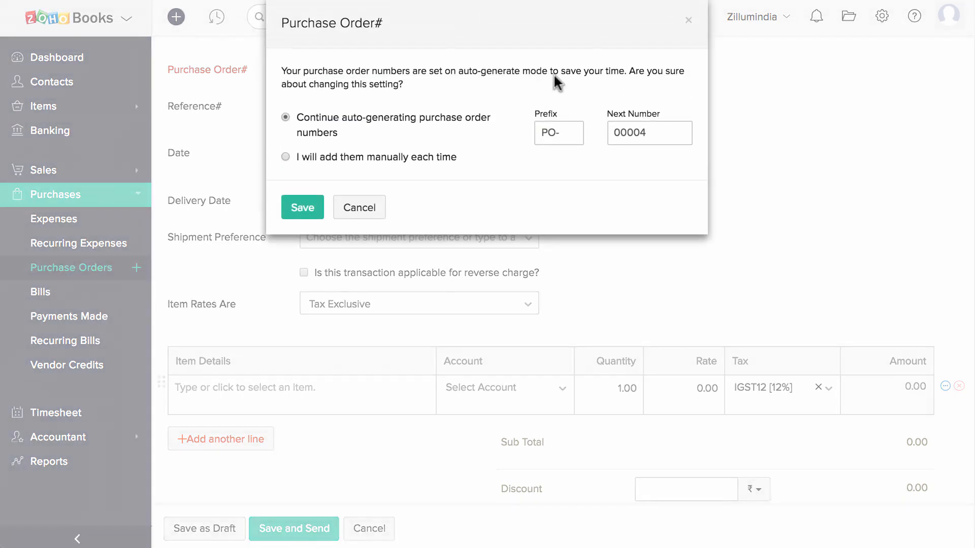
click(374, 206)
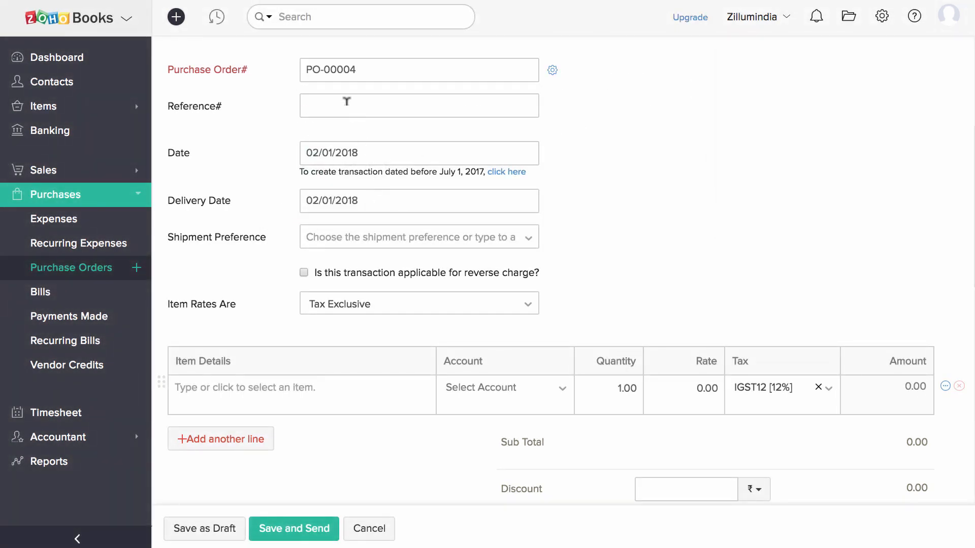
click(347, 101)
text(SR23478)
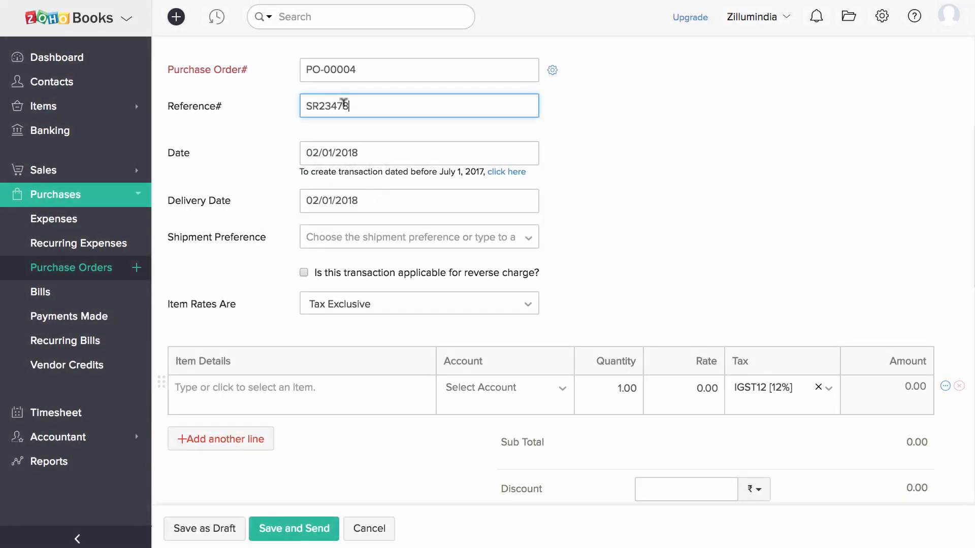
click(288, 136)
Keep the delivery date and set the shipment preference to Personal.
click(376, 193)
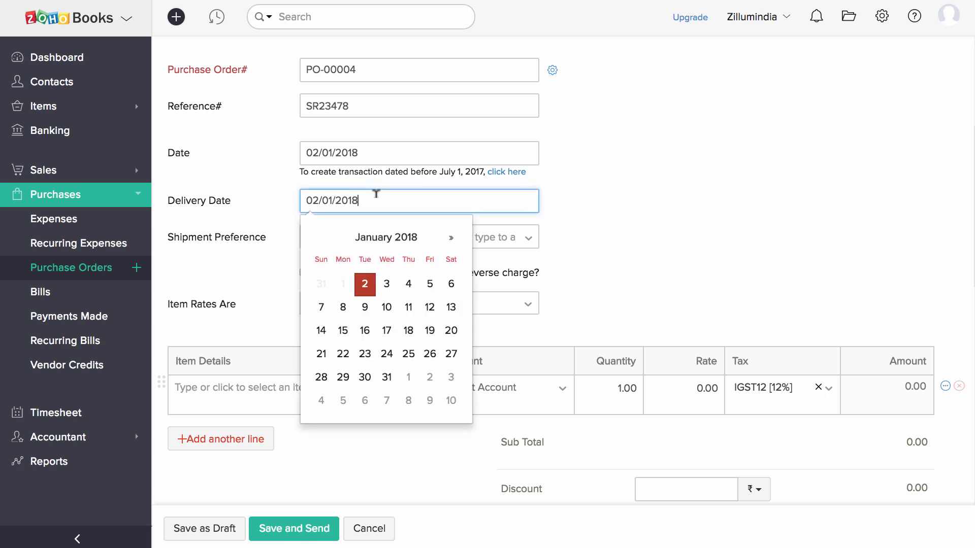
click(554, 238)
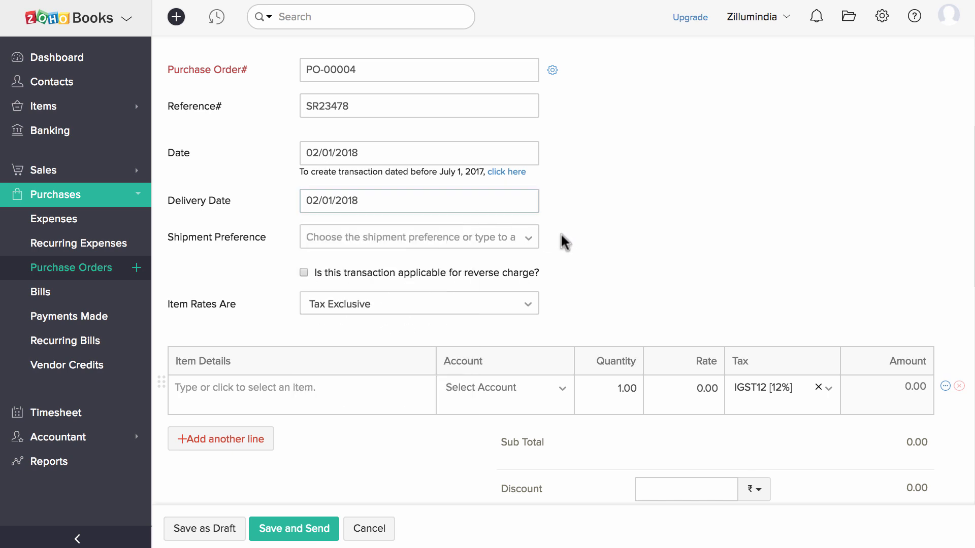
click(530, 237)
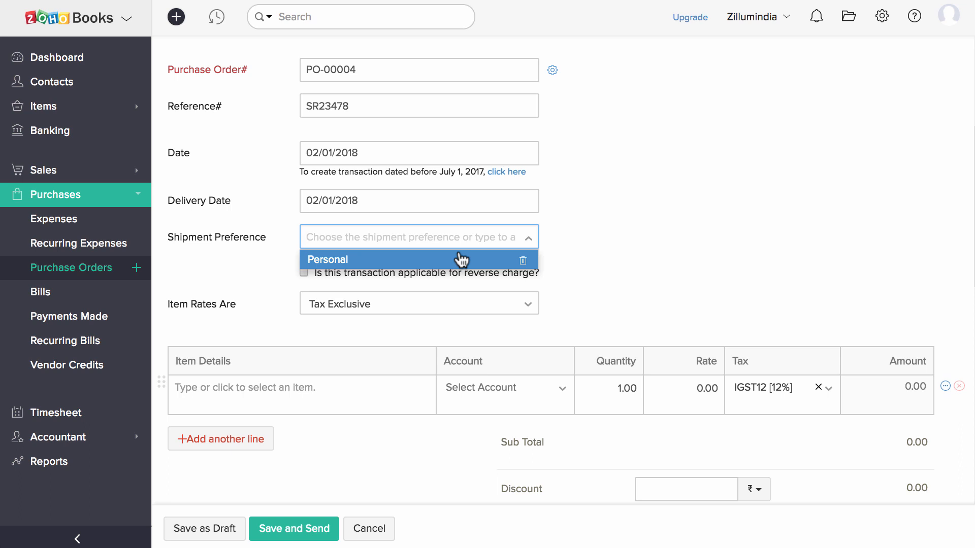
click(461, 260)
Add Coffee Bean Bag as the first line with quantity 10.
scroll(462, 269, down, 3)
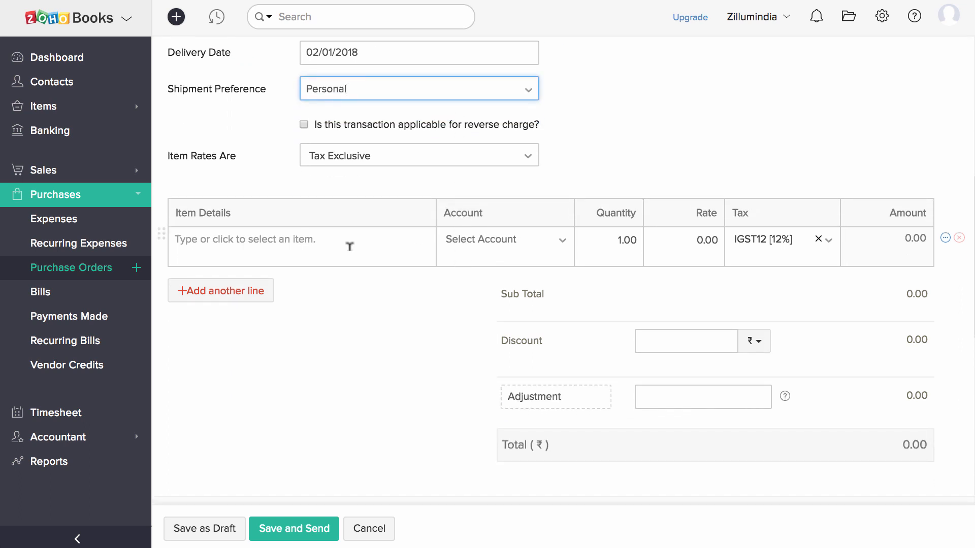
click(406, 243)
click(329, 298)
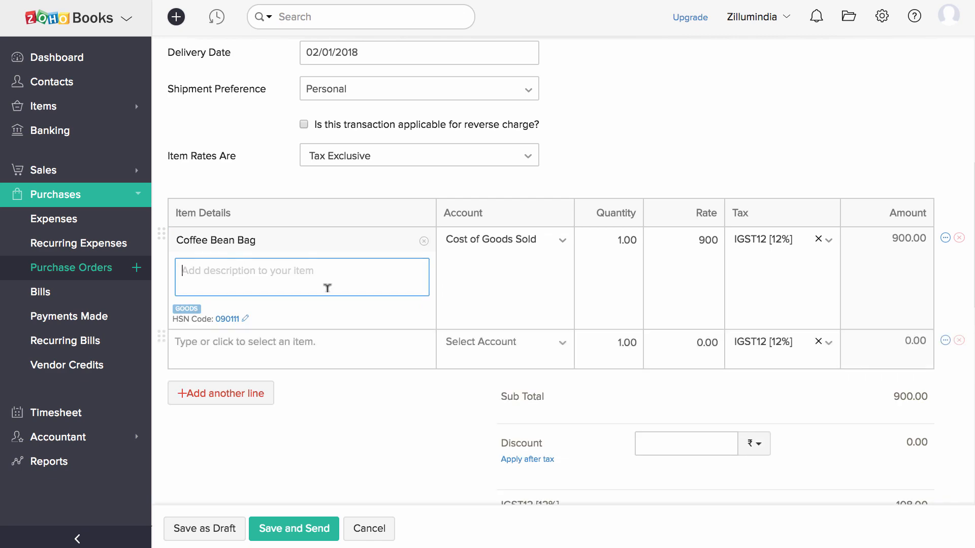
click(625, 234)
text(10)
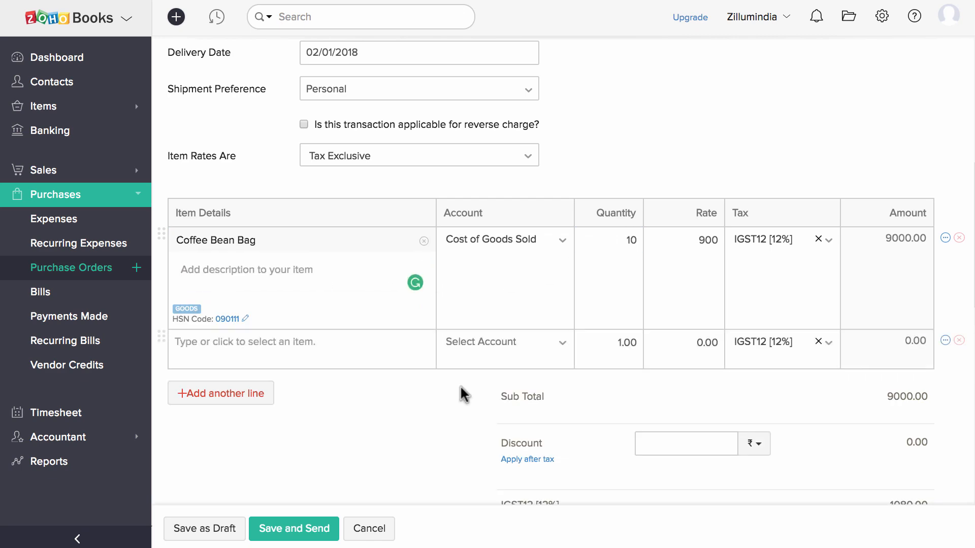
Set the purchase order to deliver to a chosen customer.
scroll(464, 394, down, 10)
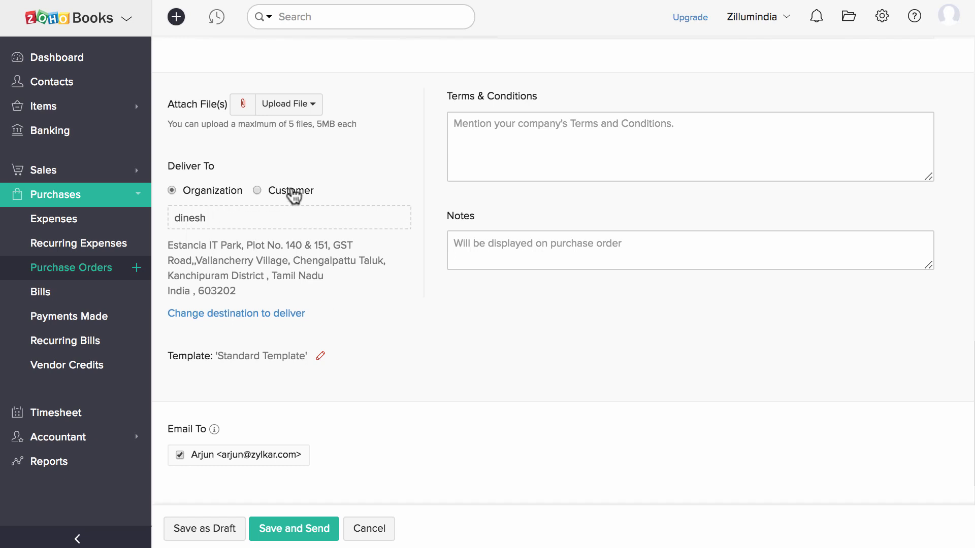
click(293, 195)
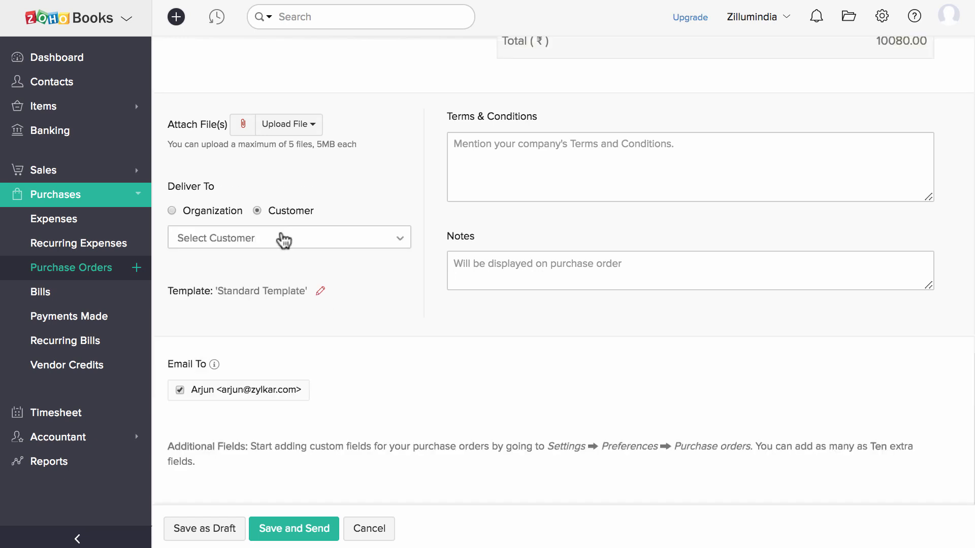
click(281, 241)
click(266, 299)
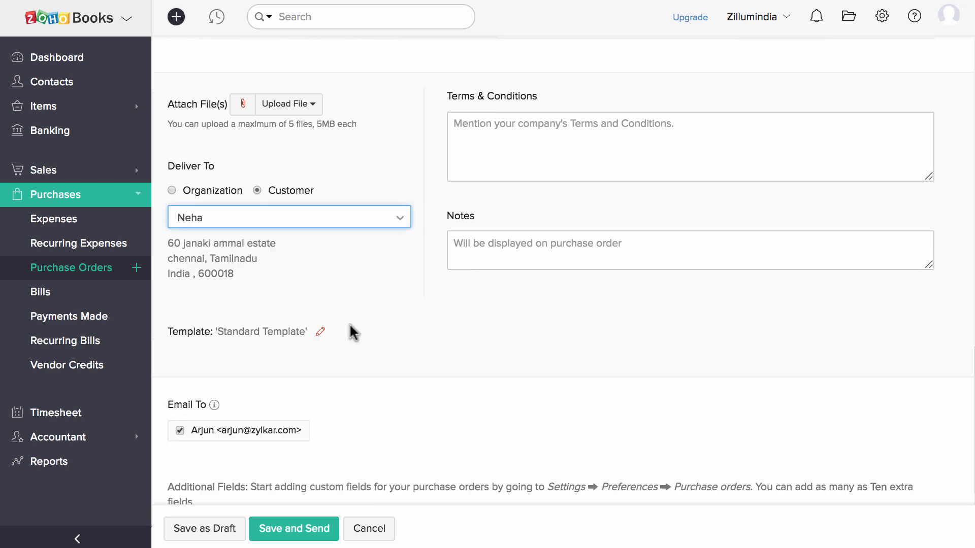
Save the purchase order and email it to the vendor.
scroll(366, 344, down, 2)
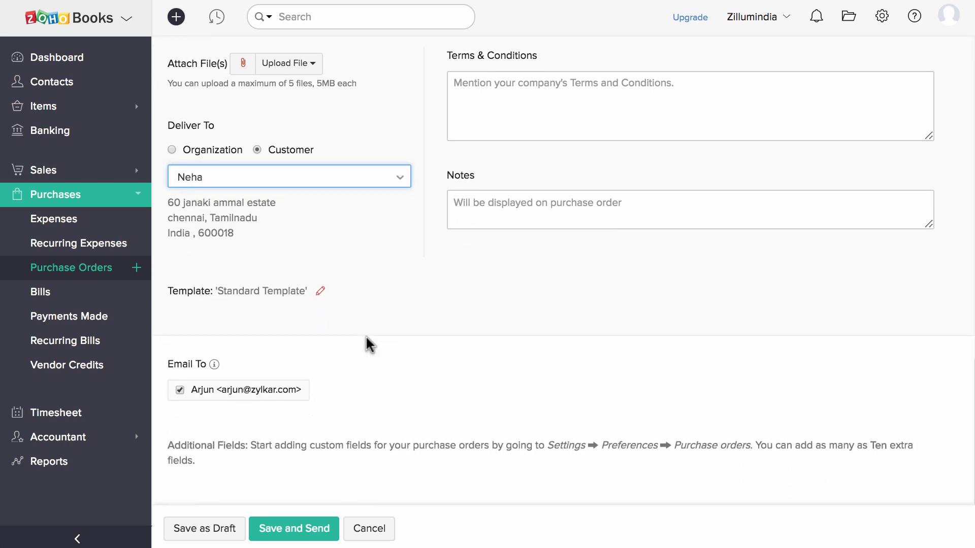
click(299, 528)
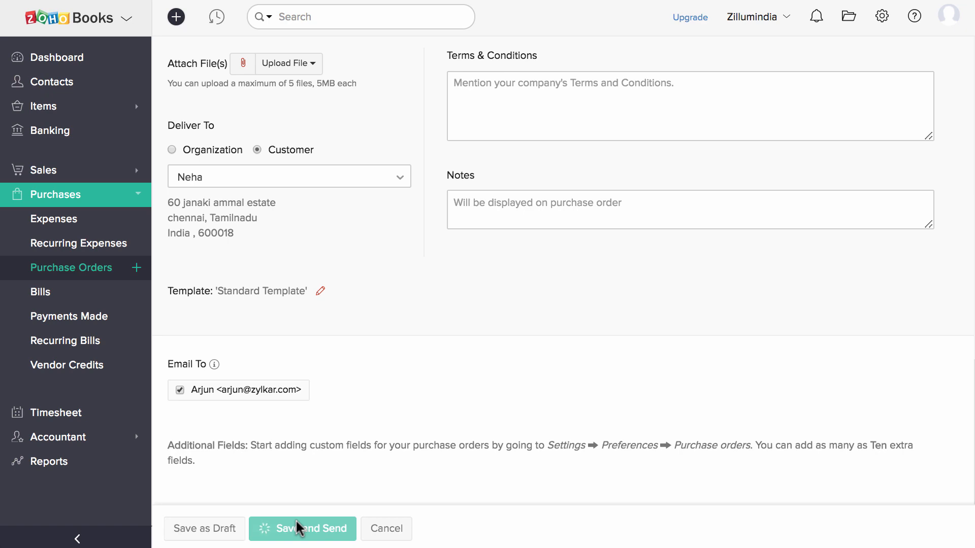
scroll(307, 507, down, 7)
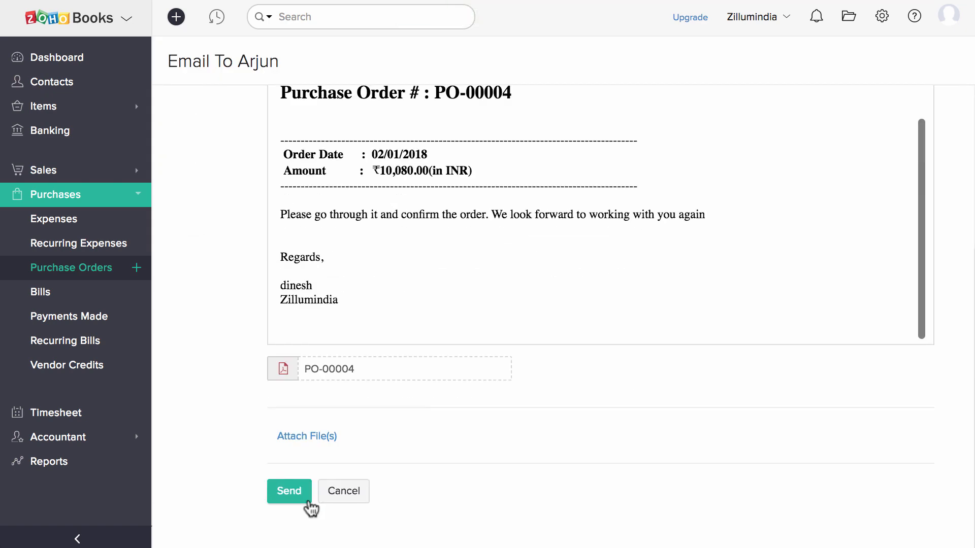
click(300, 495)
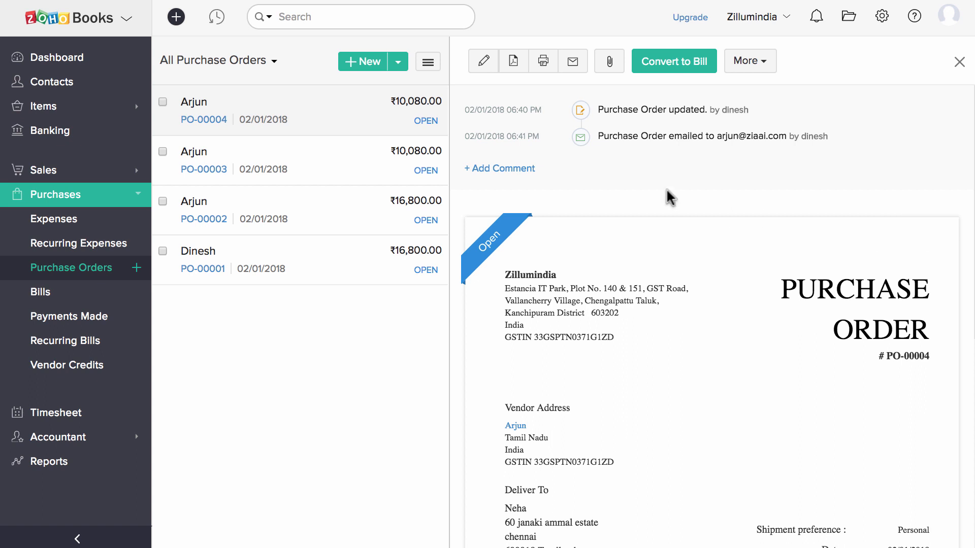
Comment 'Planning to ship on 5th Jan' on PO-00004.
click(511, 170)
text(Planning to ship on)
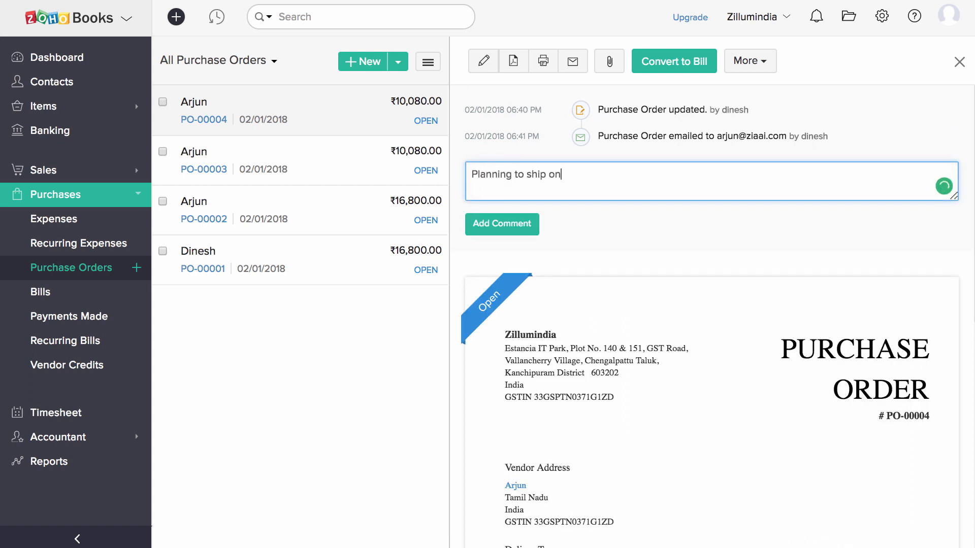
text( 5th Jan)
click(480, 226)
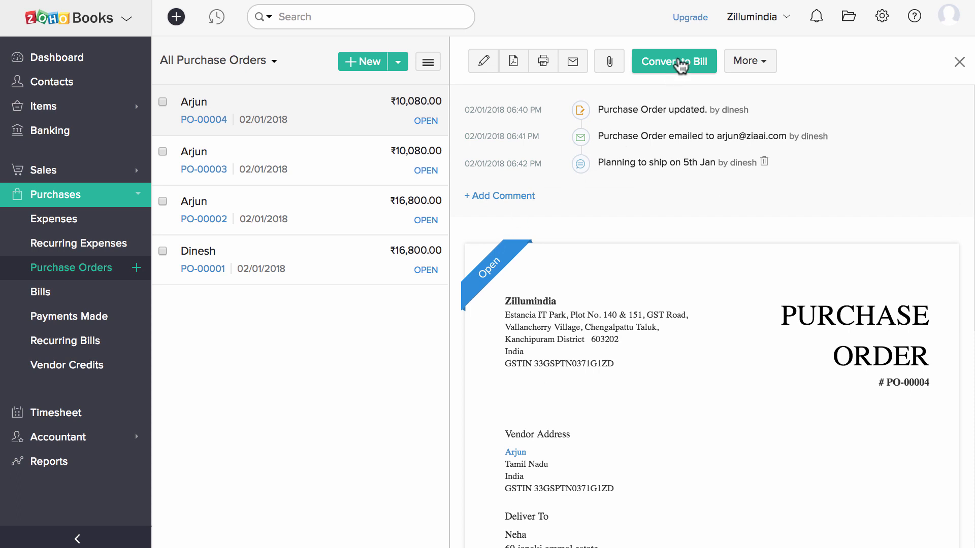
Convert PO-00004 into bill 1289 and save it as open.
click(680, 63)
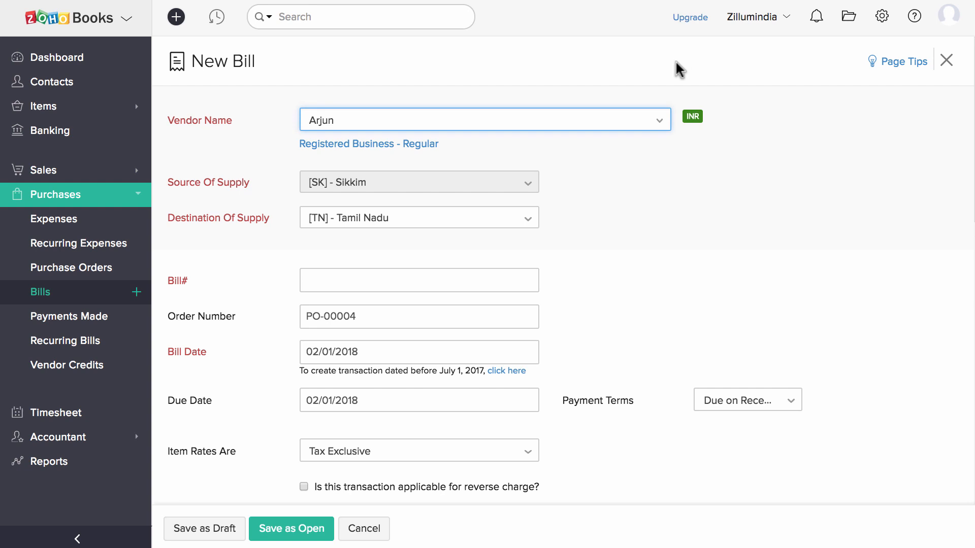
scroll(649, 269, down, 2)
scroll(649, 270, down, 3)
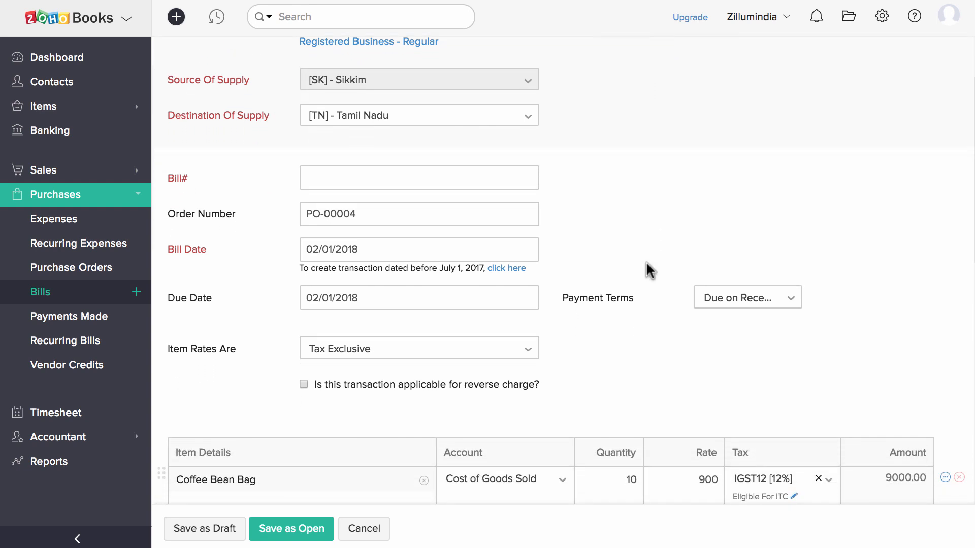
click(454, 178)
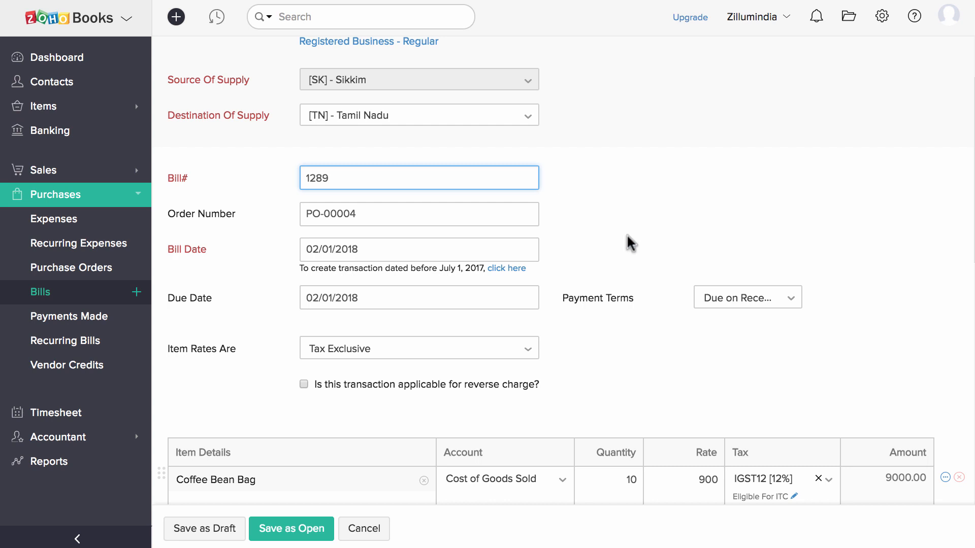
click(312, 529)
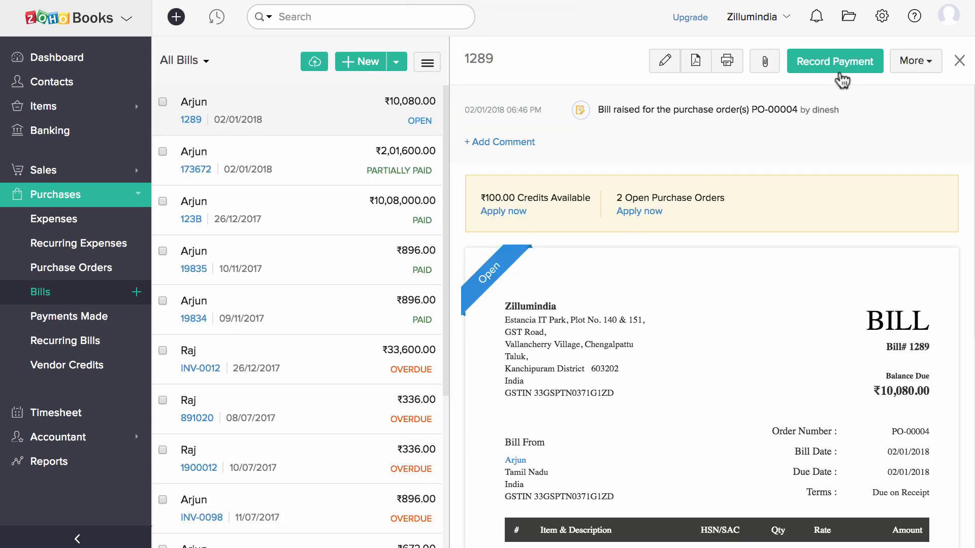
Pay bill 1289 in full with ₹10,080 cash from Petty Cash, then open the payment.
click(843, 74)
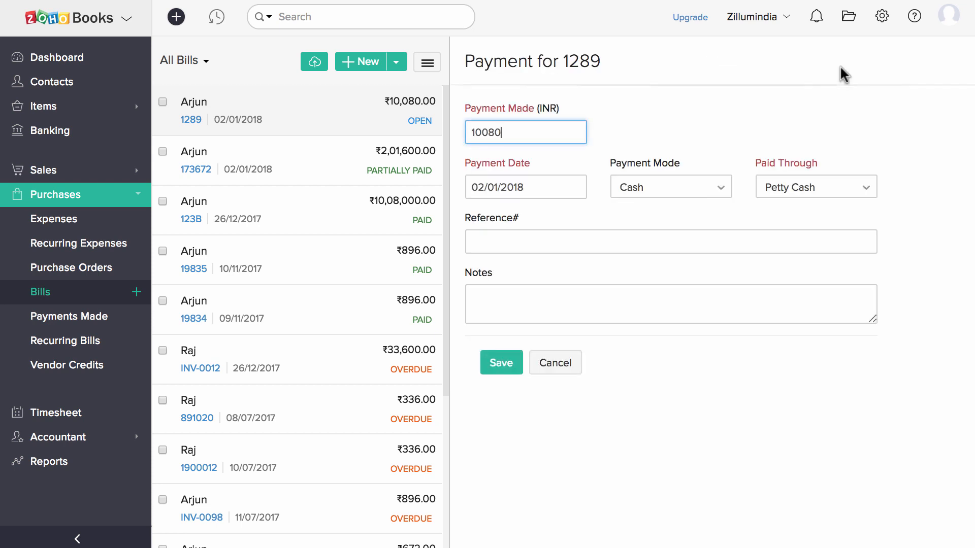
click(604, 127)
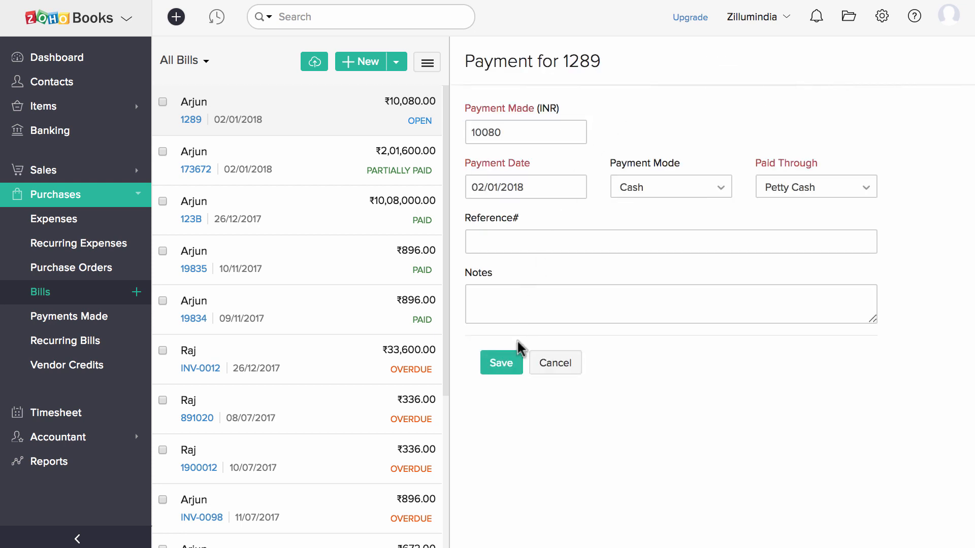
click(511, 365)
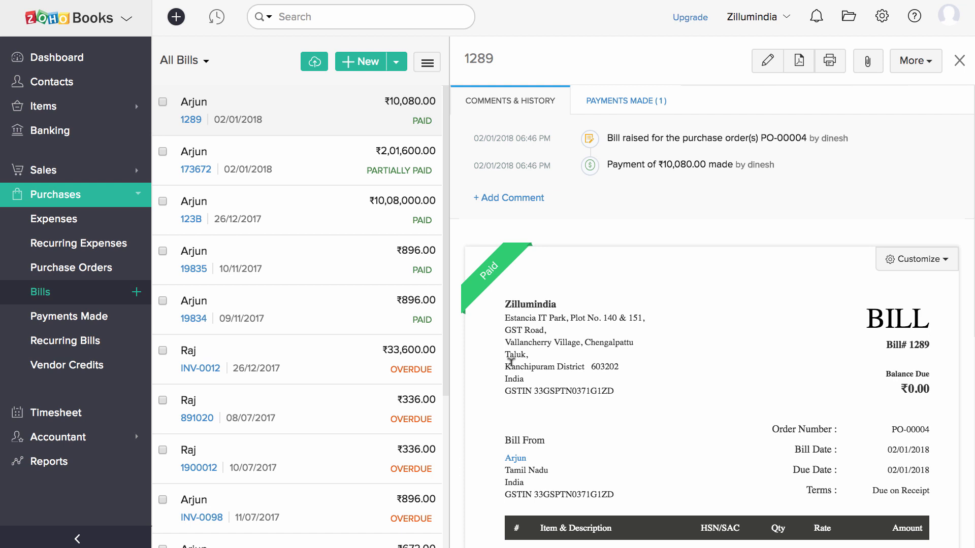
click(639, 102)
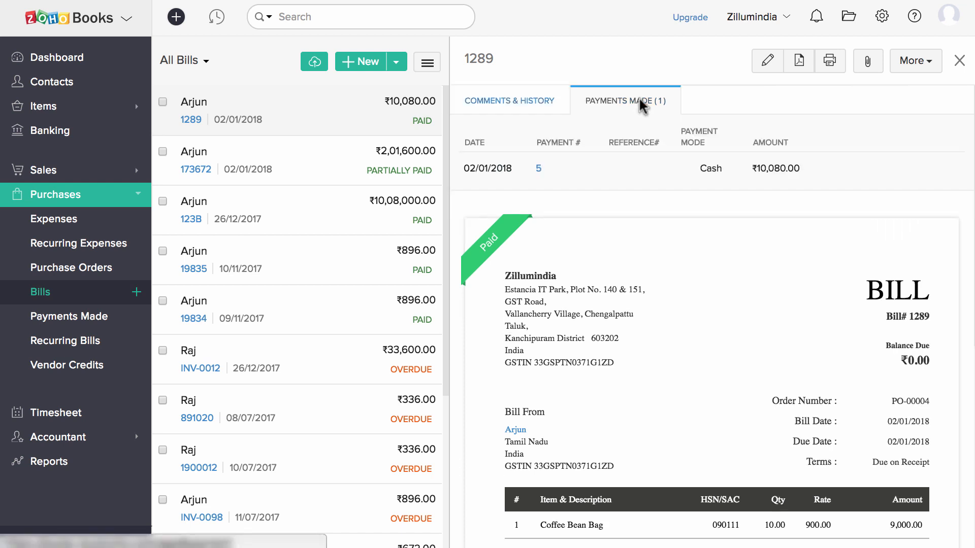
click(537, 169)
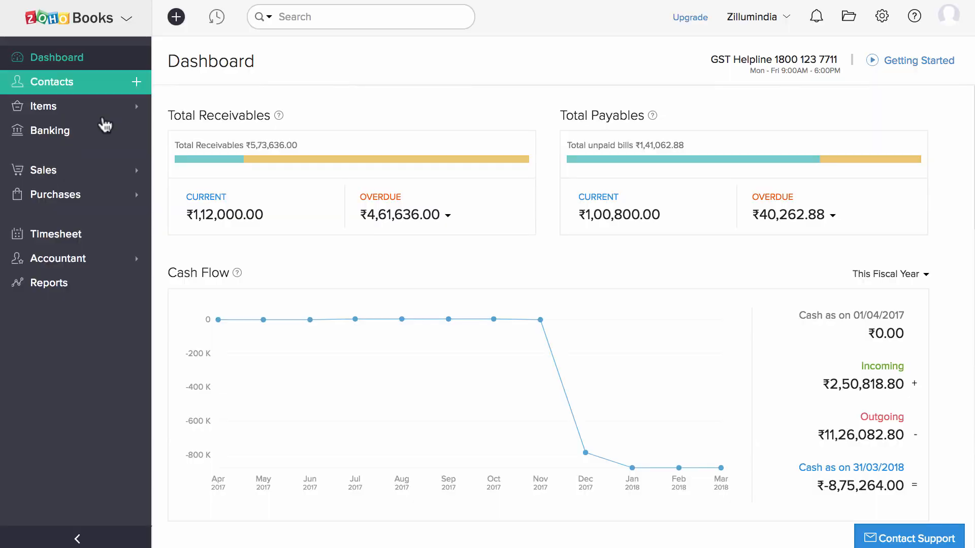
Start a new manual journal with the note 'To adjust Rent office A'.
click(105, 257)
click(108, 284)
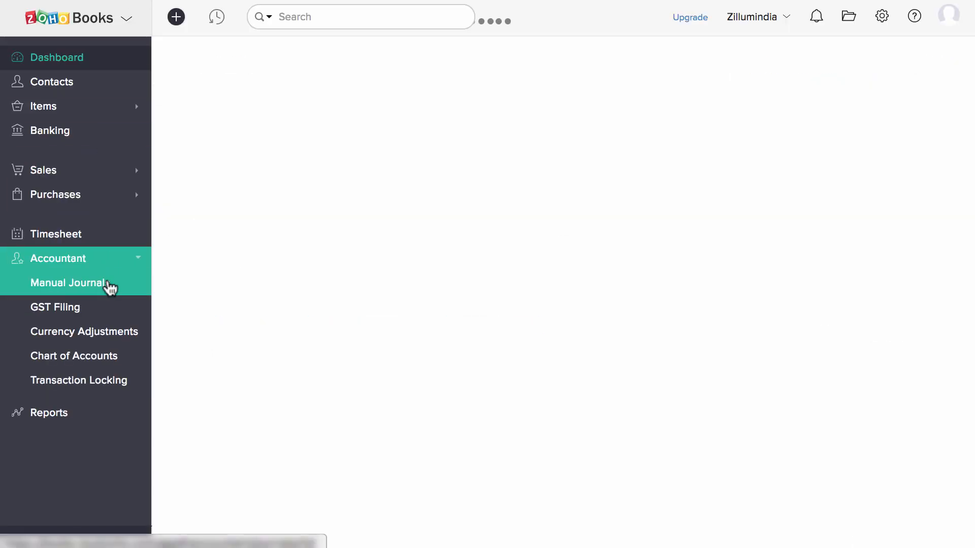
click(694, 61)
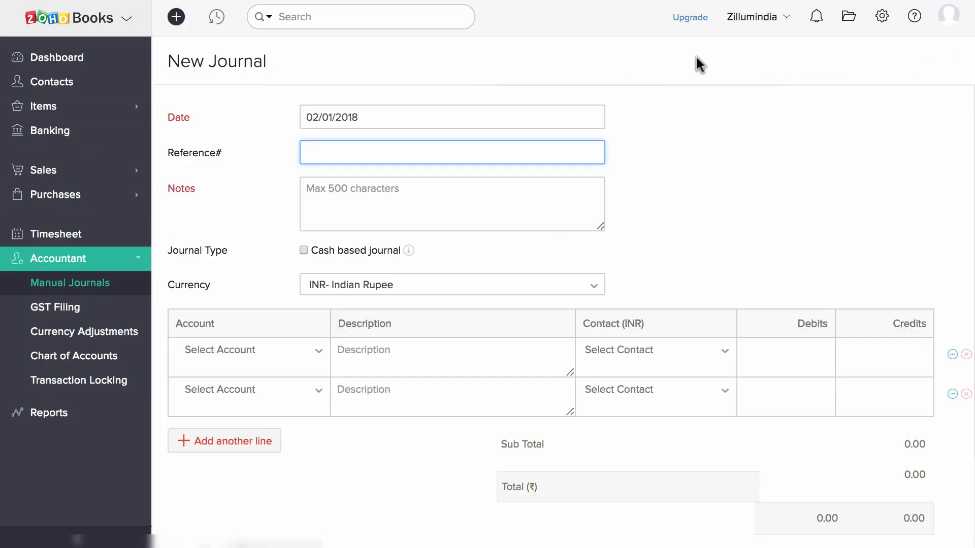
click(537, 207)
text(To adjust Ren)
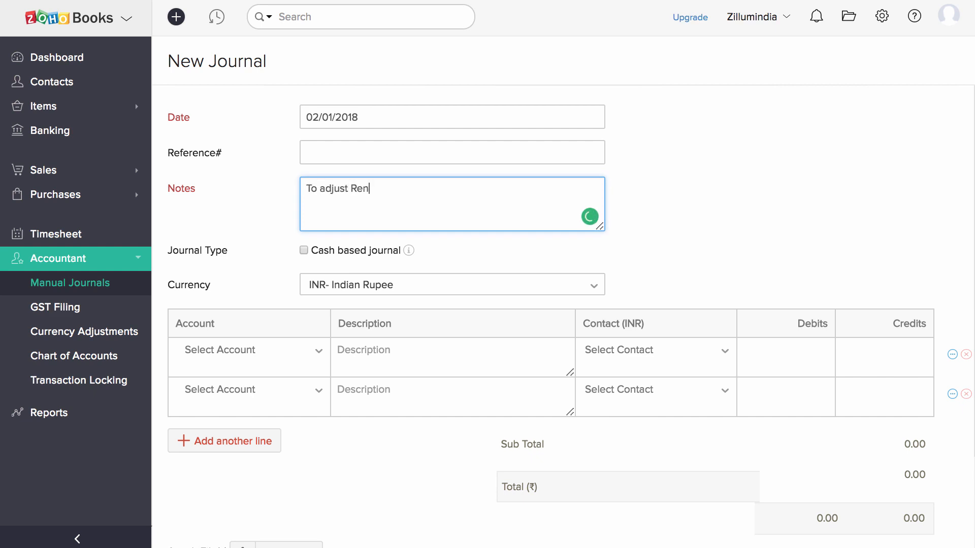
text(t office A)
Set the journal lines' accounts to Rent Office A and Rent Expense.
click(272, 356)
text(ren)
key(Return)
click(249, 399)
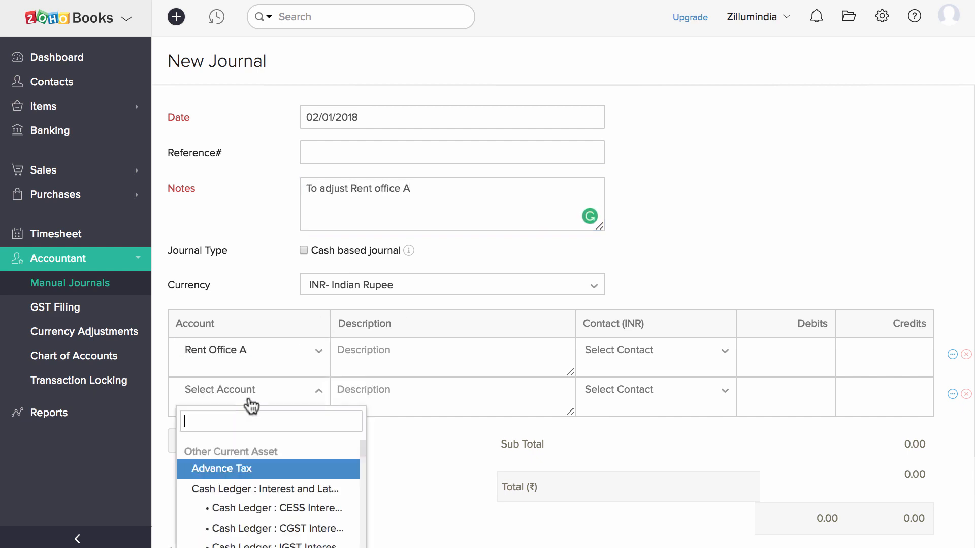
text(rent ex)
click(251, 466)
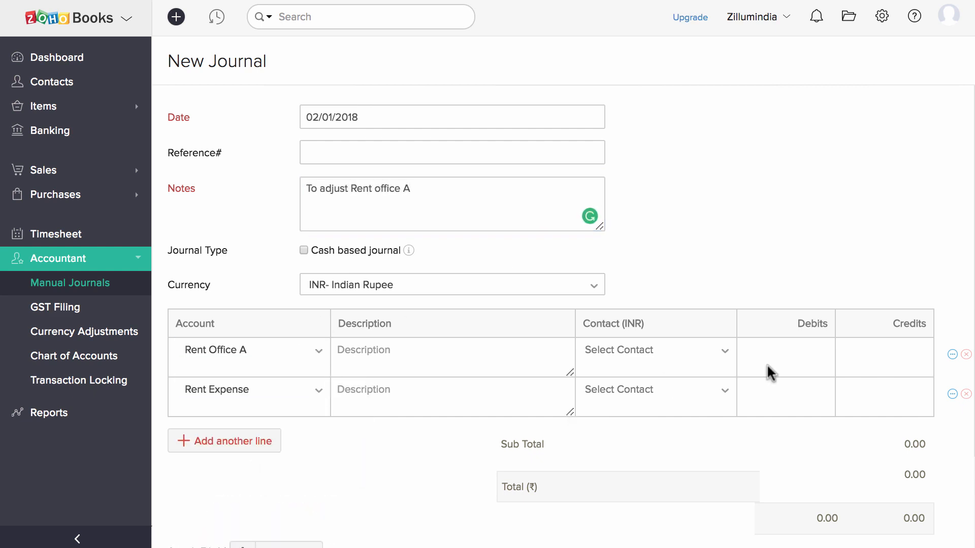
Debit Rent Office A 100, credit Rent Expense 100, and save the journal.
click(803, 355)
text(100)
click(914, 387)
text(100)
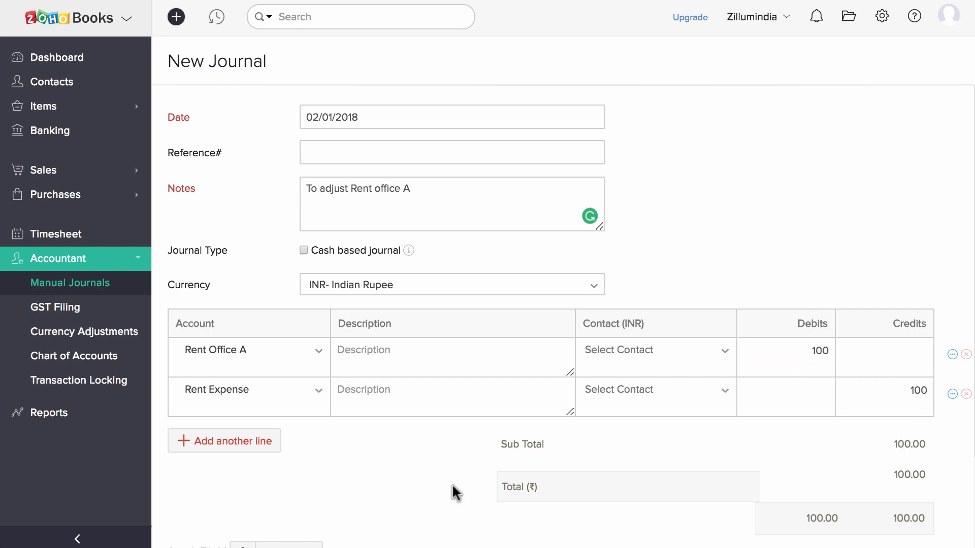
scroll(453, 492, down, 3)
click(192, 505)
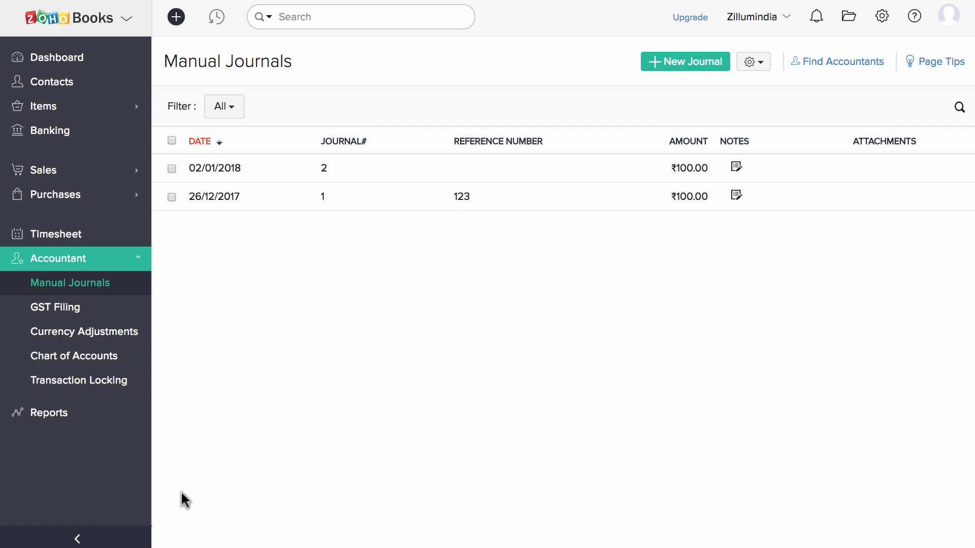
click(105, 382)
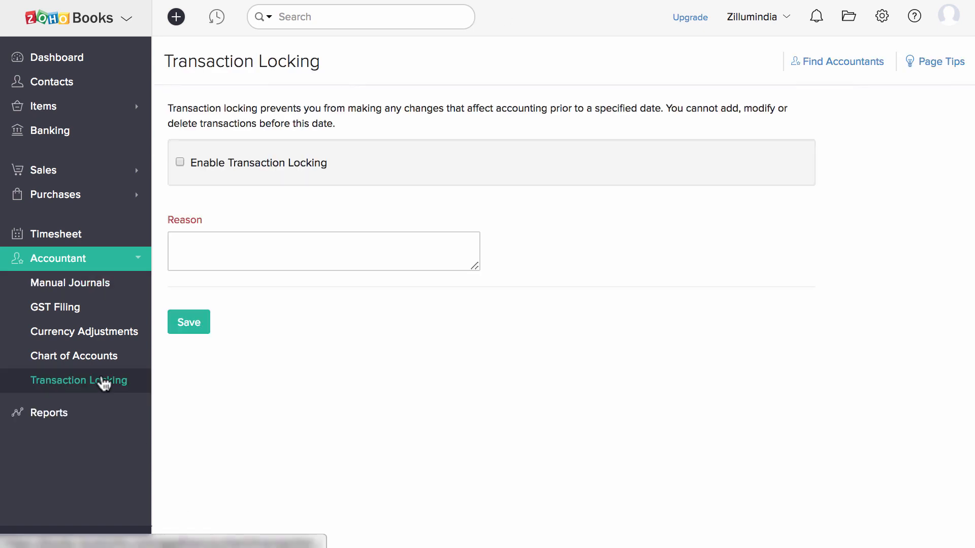
Enable transaction locking with lock date 26/12/2017 and reason 'Verified'.
click(181, 163)
click(240, 240)
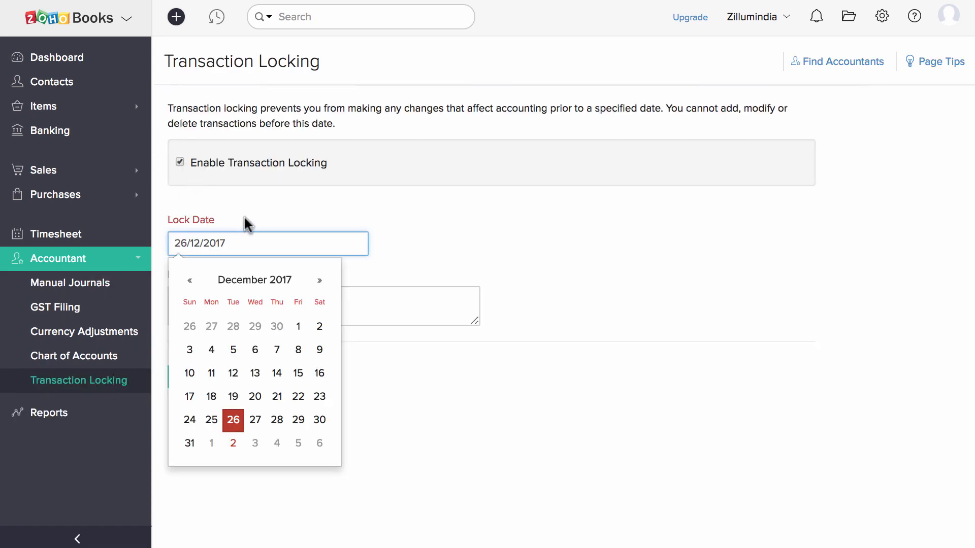
click(235, 274)
click(233, 297)
text(Verified)
click(194, 379)
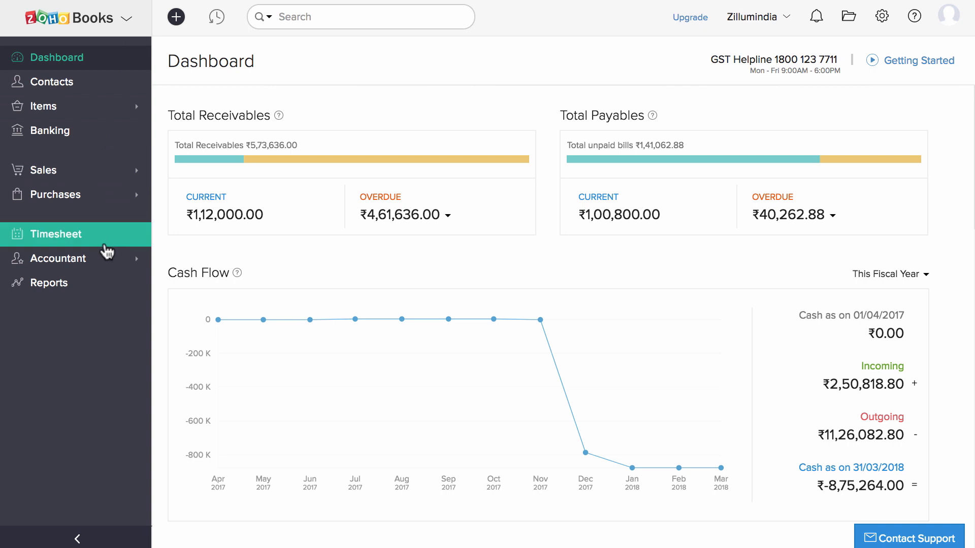
Open the GST filing summary and keep July 2017 as the filing period.
click(105, 260)
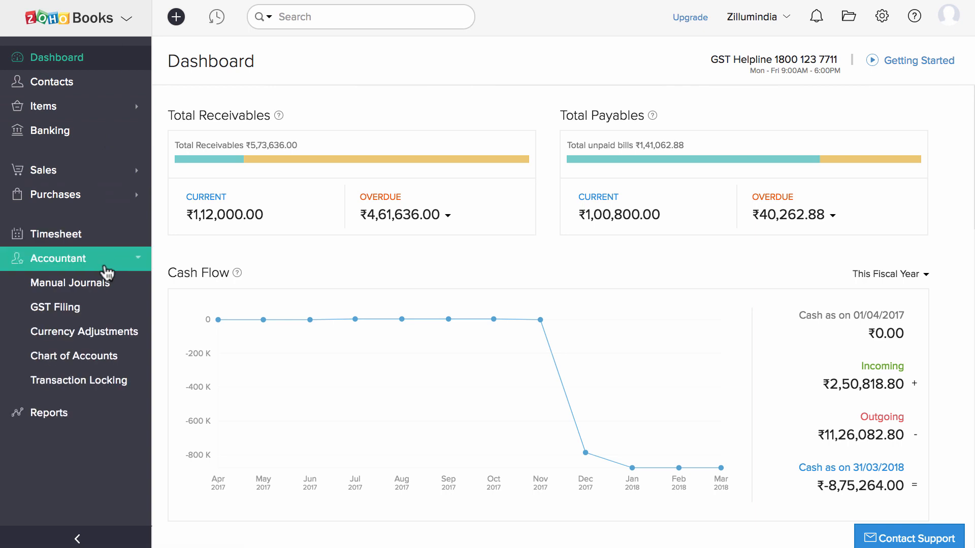
click(96, 310)
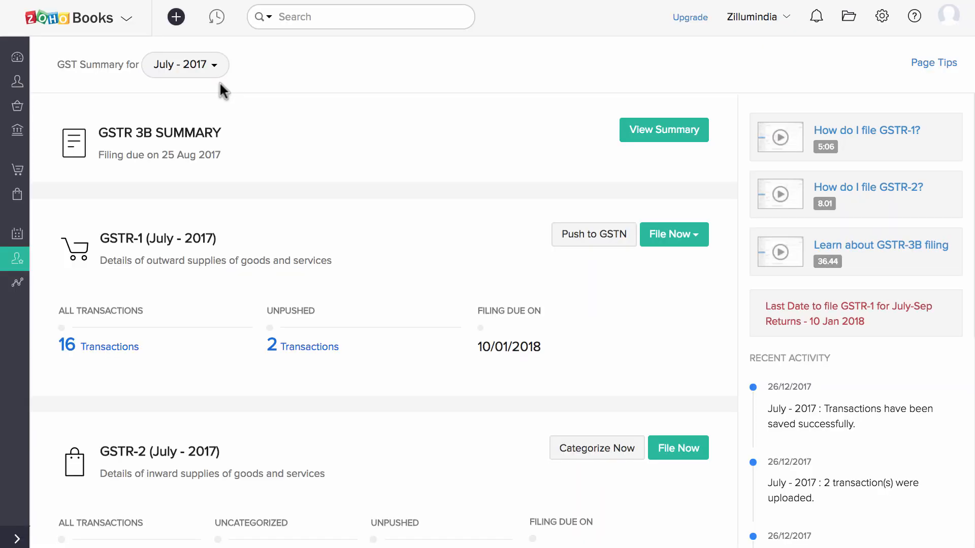
click(202, 71)
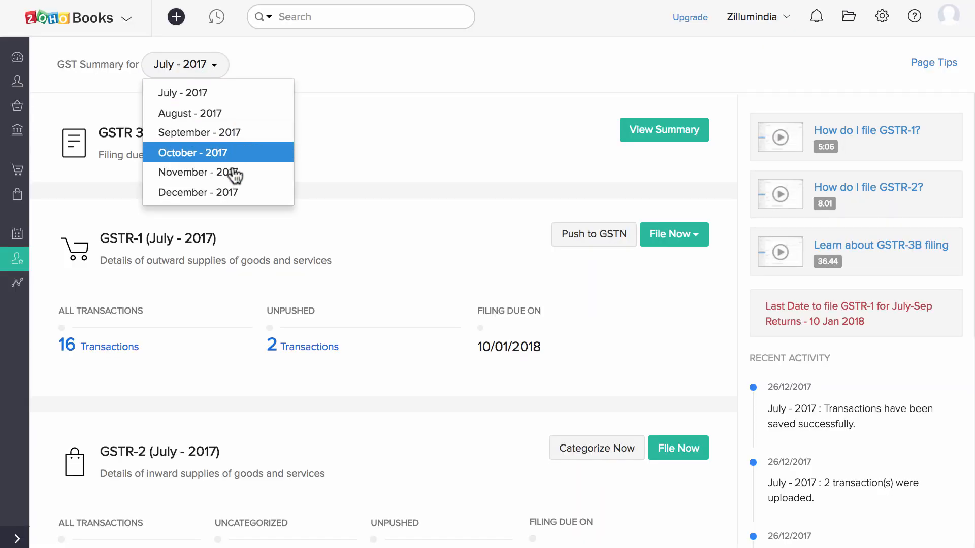
click(231, 87)
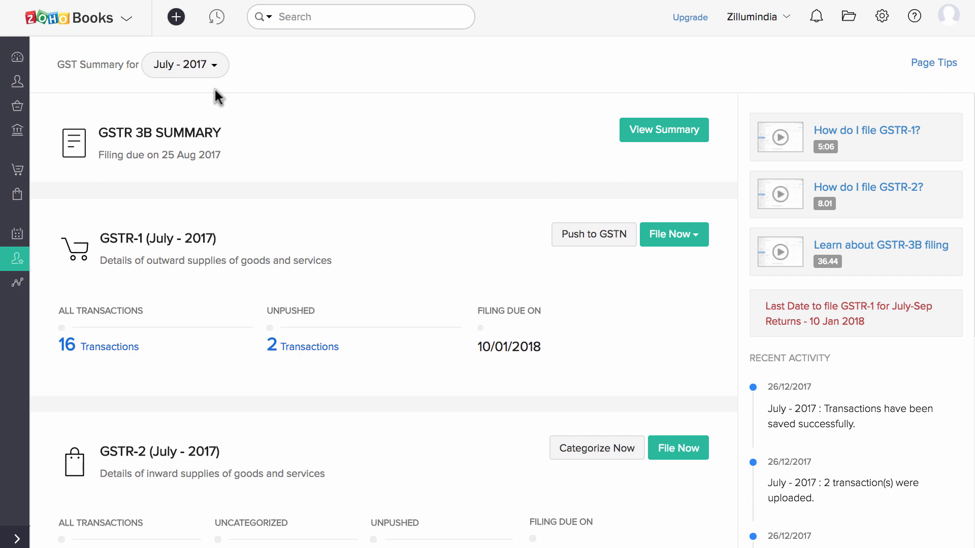
Review the GSTR-3B summary and its export formats, then return to the July 2017 GST summary.
click(660, 131)
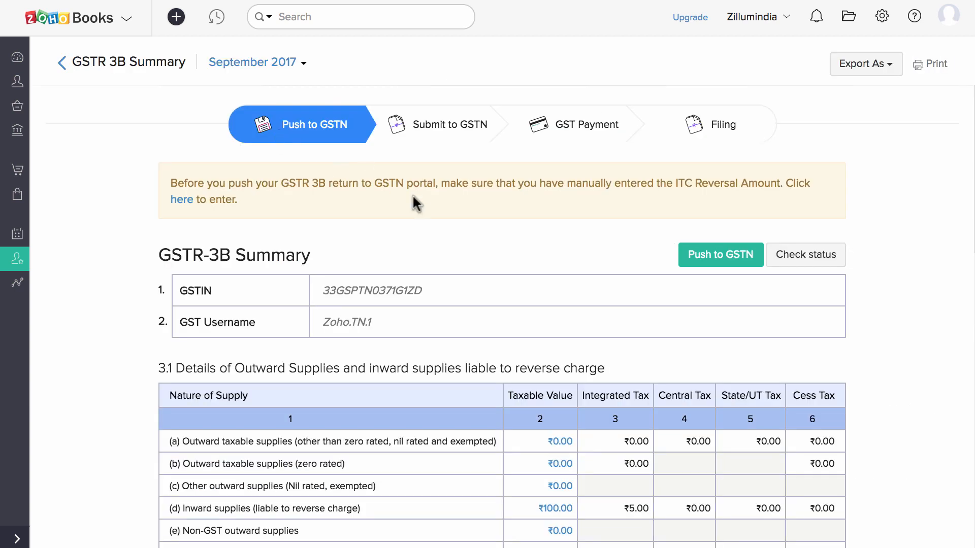
scroll(467, 231, down, 14)
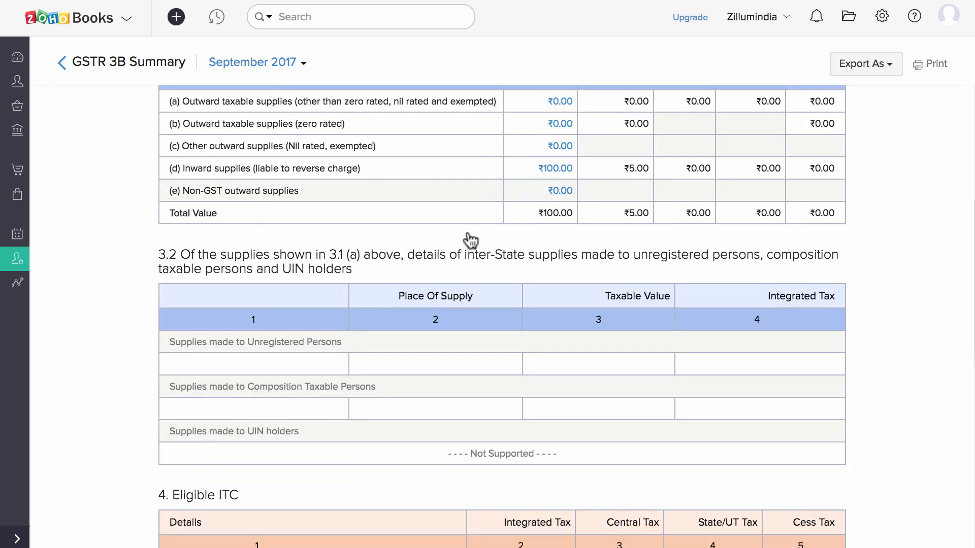
scroll(471, 239, up, 15)
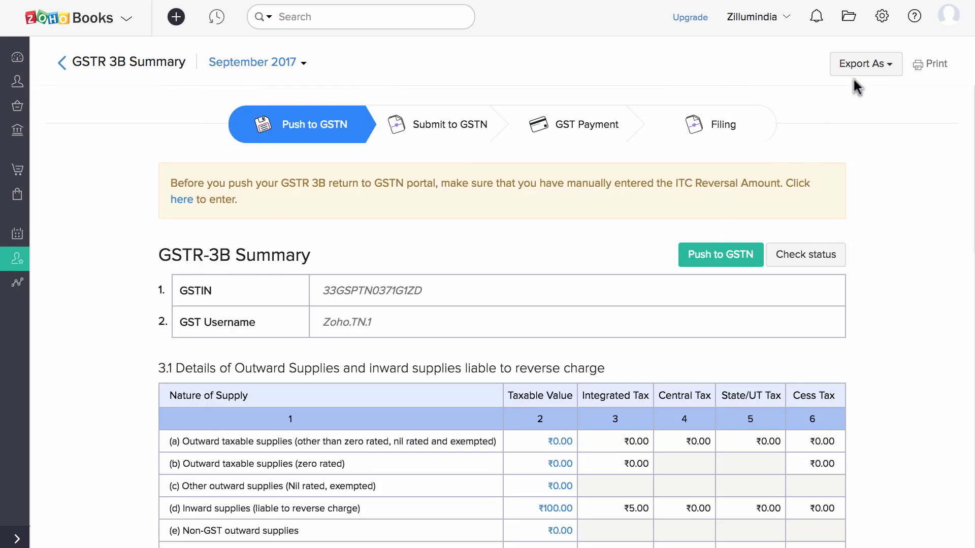
click(863, 64)
click(62, 67)
scroll(295, 180, down, 2)
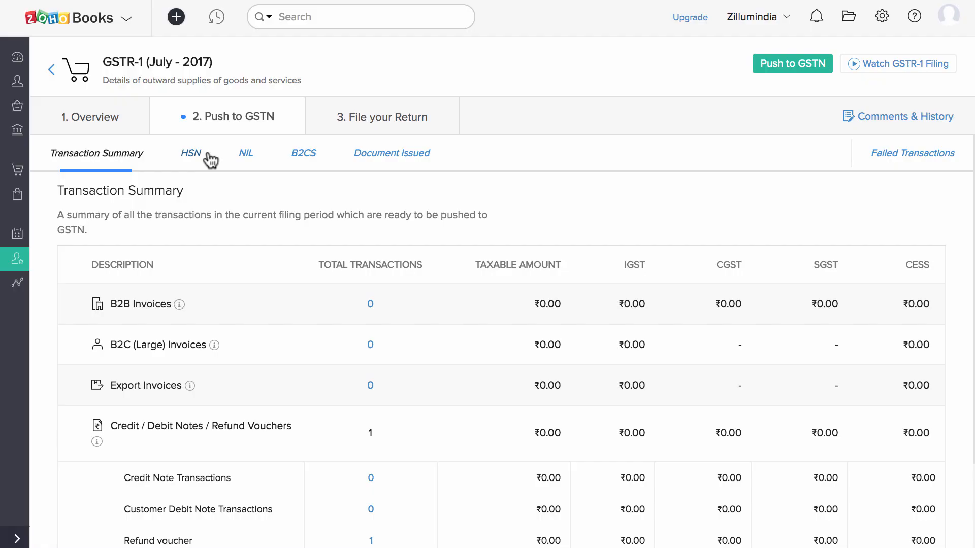
From the GST summary, list the five uncategorized GSTR-2 July 2017 transactions missing in Zoho Books.
click(52, 71)
scroll(223, 277, down, 5)
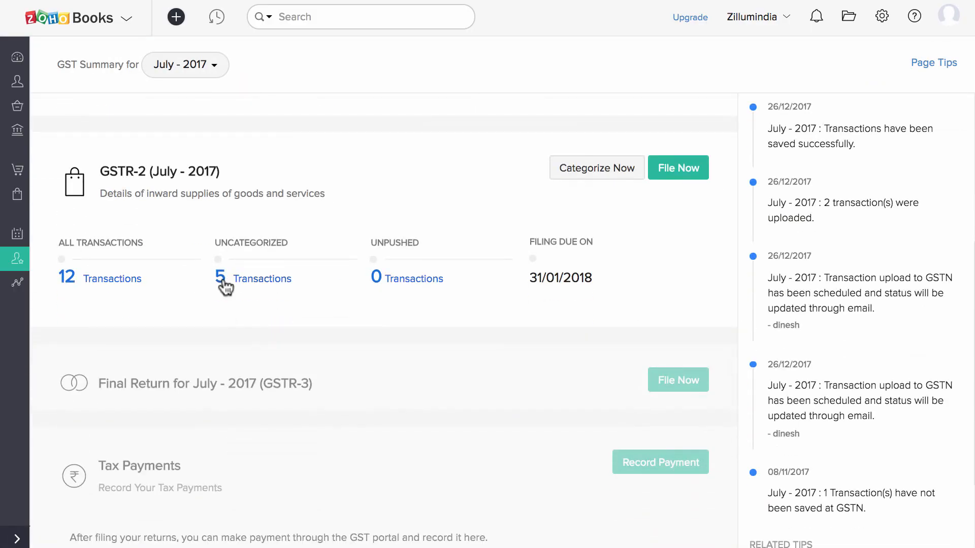
click(246, 277)
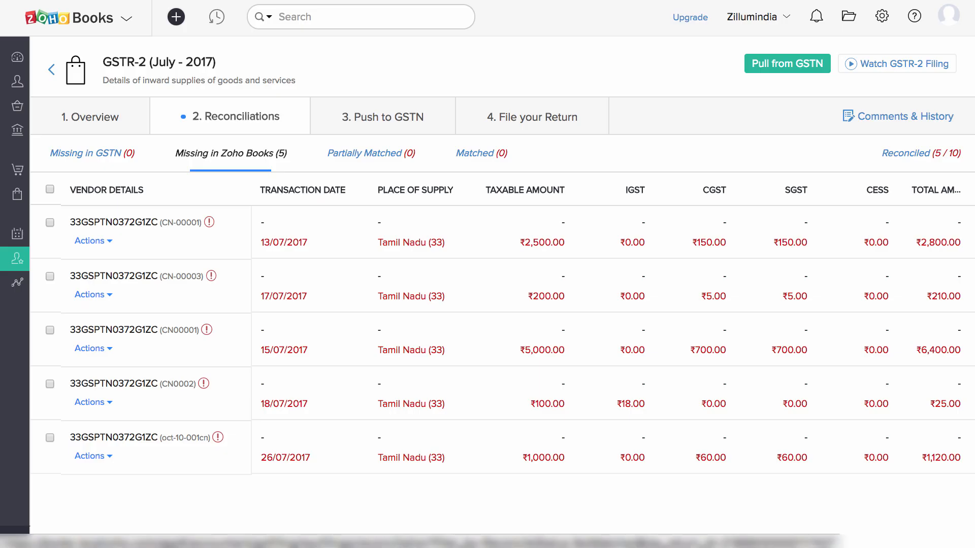
Check the first entry's actions, view the 5/10 reconciled GSTR-2 entries, then go to Push to GSTN.
click(104, 242)
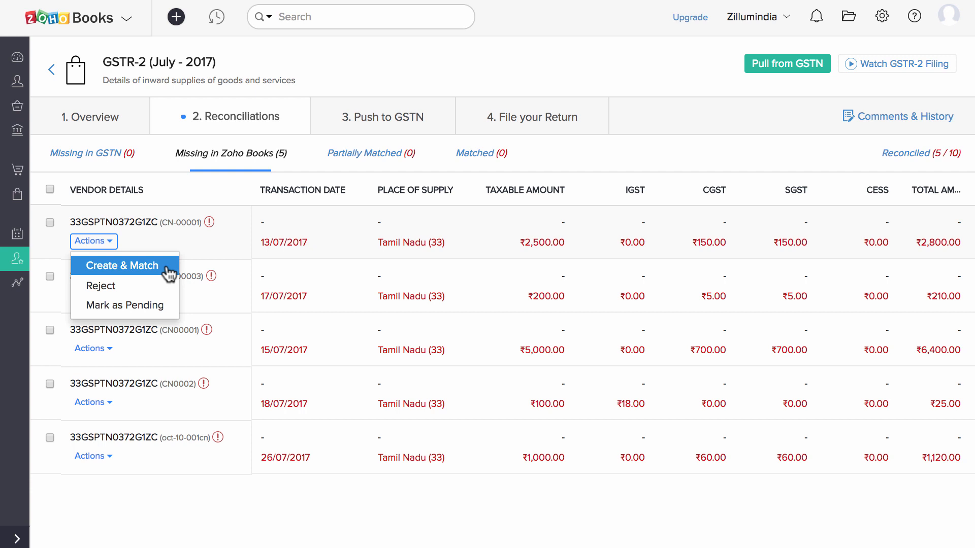
click(193, 236)
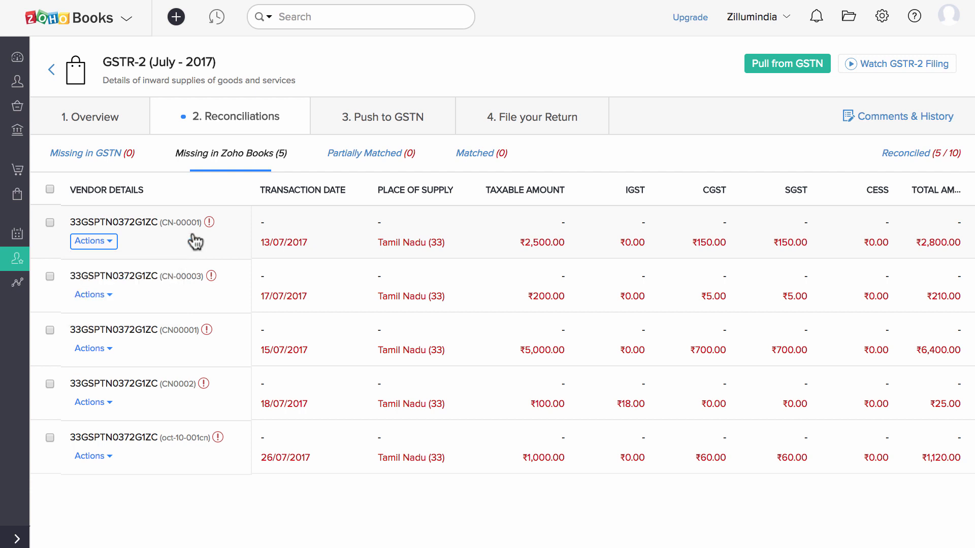
click(904, 154)
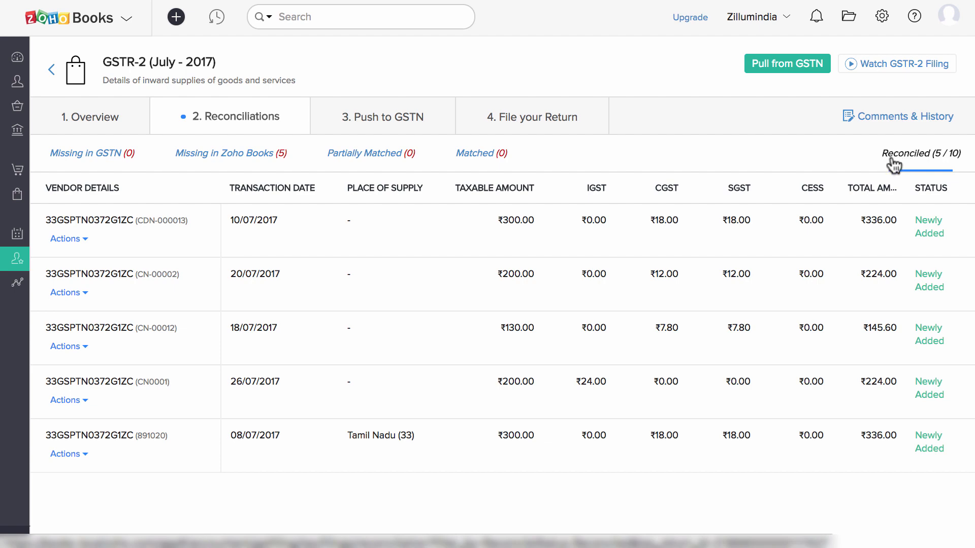
click(422, 121)
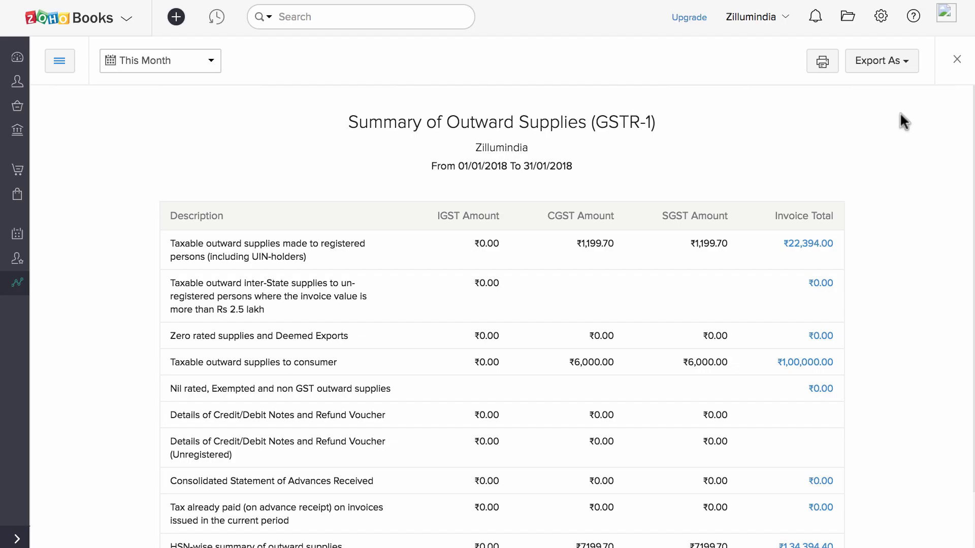
Show the PDF, XLS and JSON export options for the GSTR-1 and GSTR-2 summary reports.
click(901, 62)
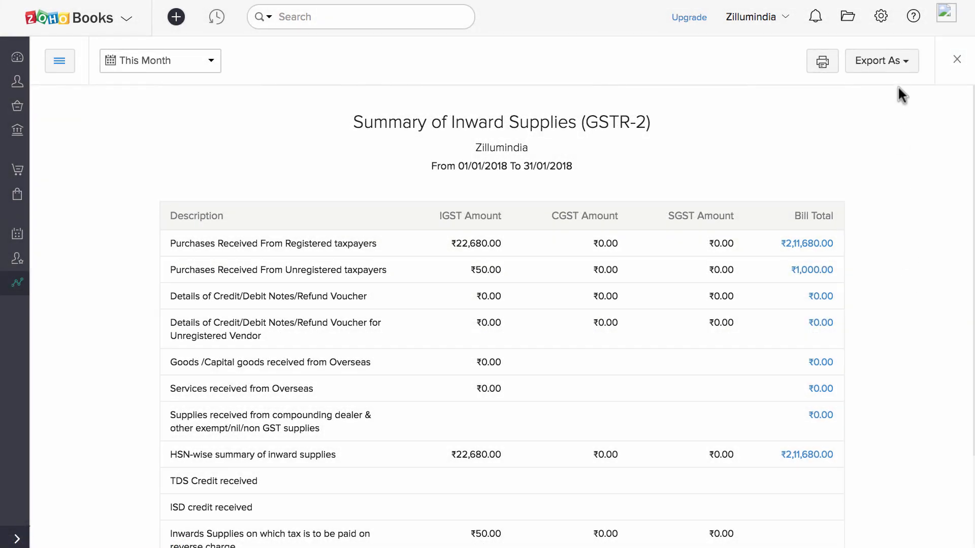
click(896, 65)
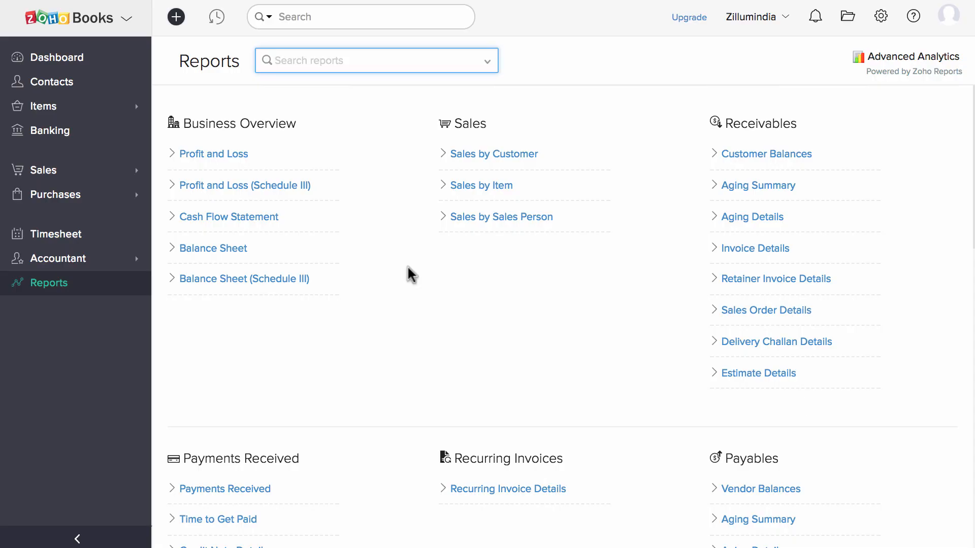
View the Profit and Loss report, then the Balance Sheet (Schedule III) report.
scroll(409, 274, down, 4)
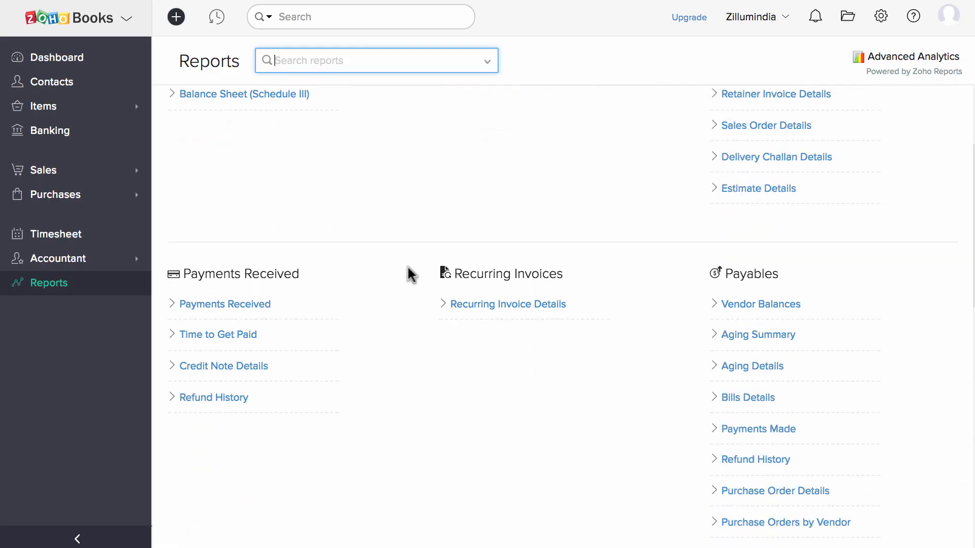
scroll(411, 275, down, 10)
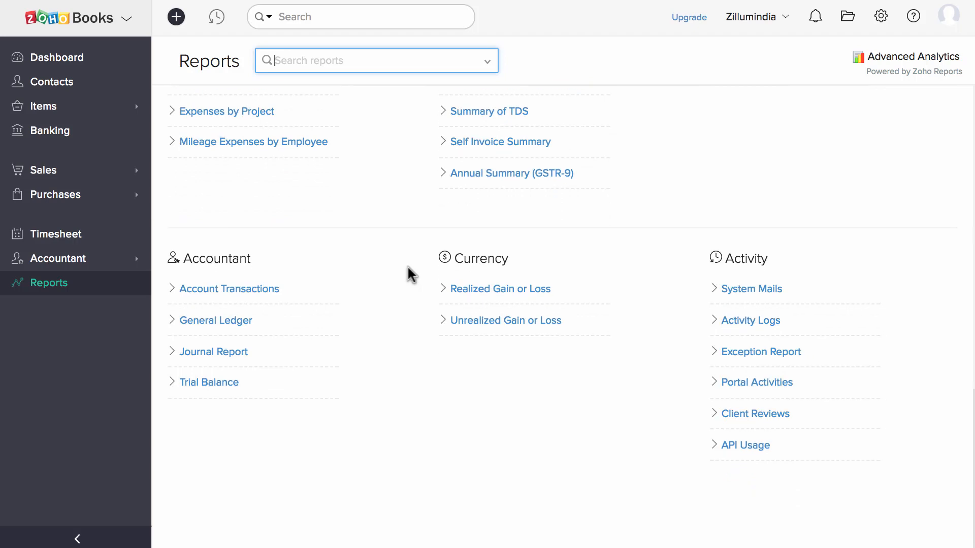
scroll(412, 275, up, 15)
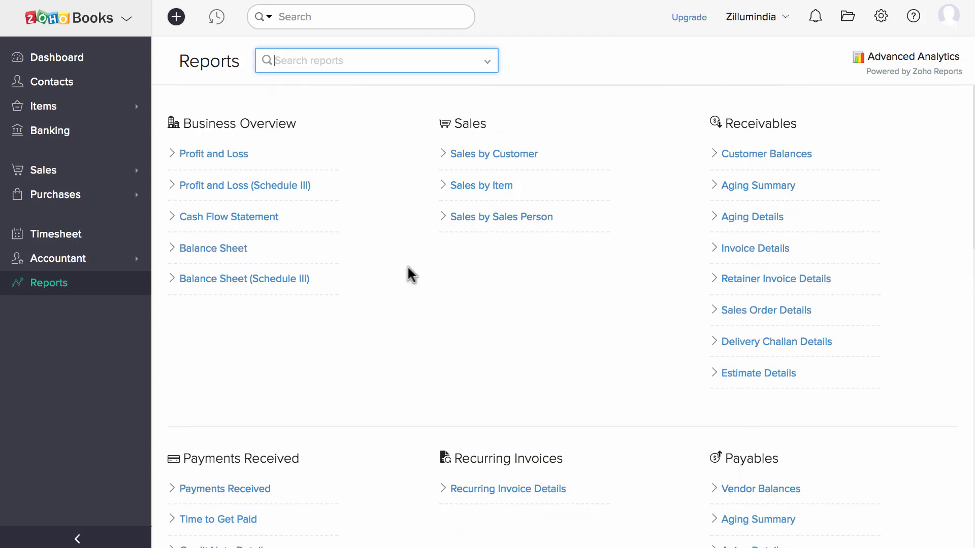
click(241, 152)
scroll(242, 149, down, 5)
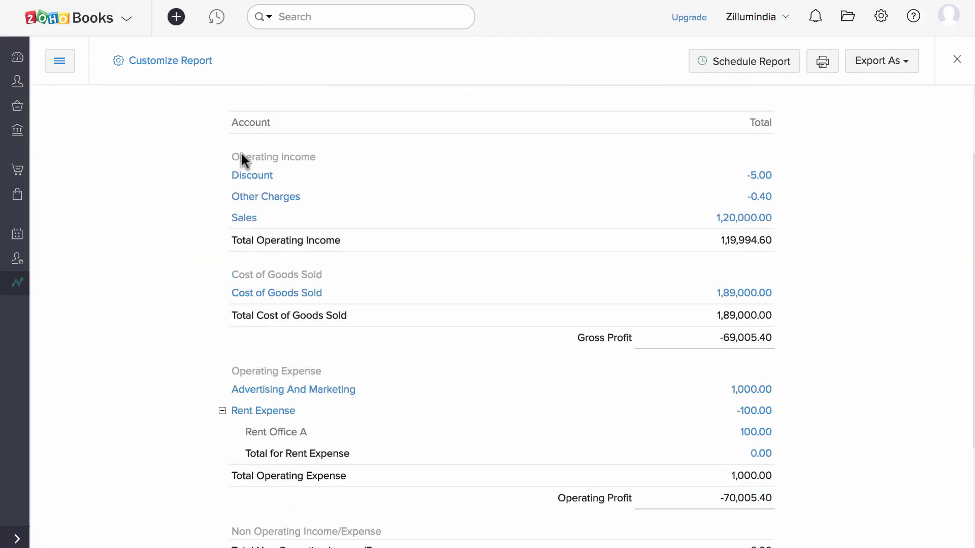
scroll(242, 149, up, 5)
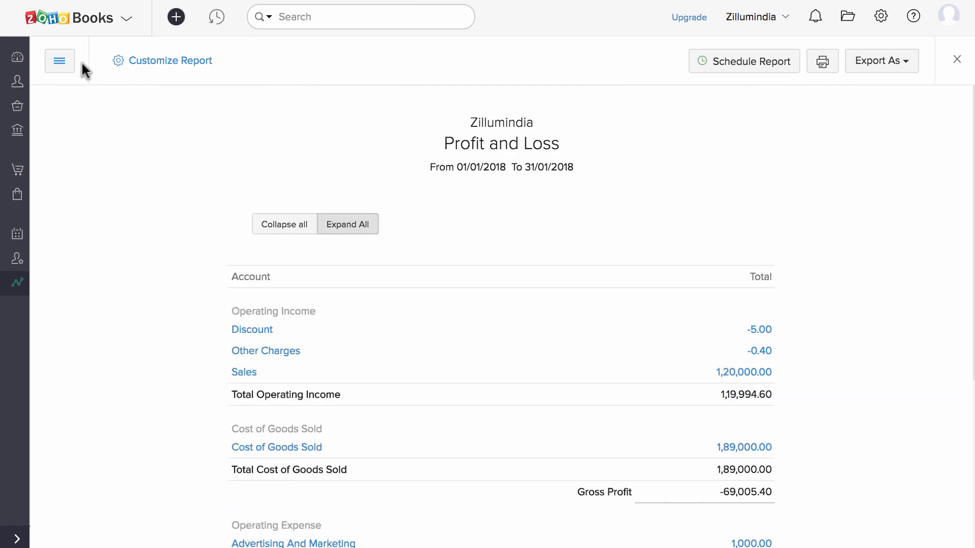
click(60, 62)
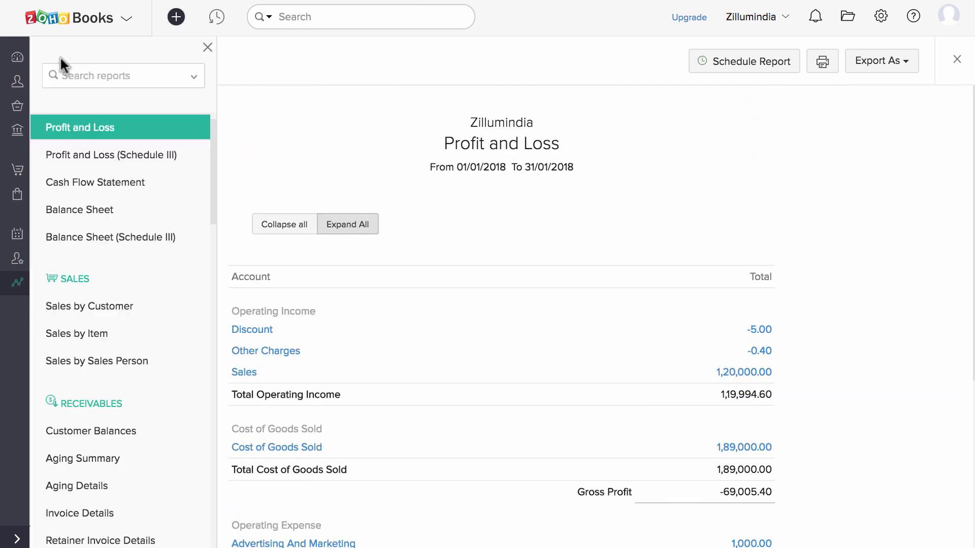
click(109, 237)
scroll(302, 284, down, 12)
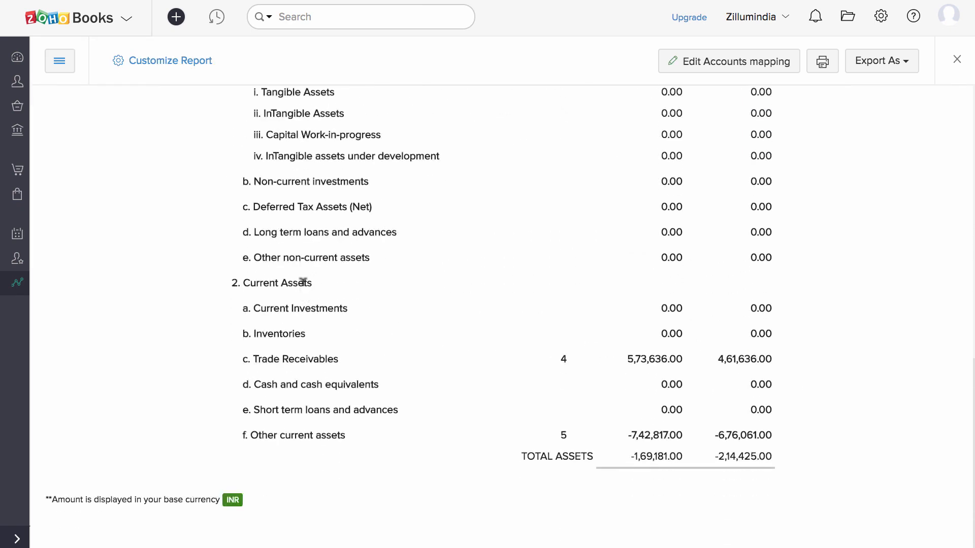
scroll(302, 285, up, 12)
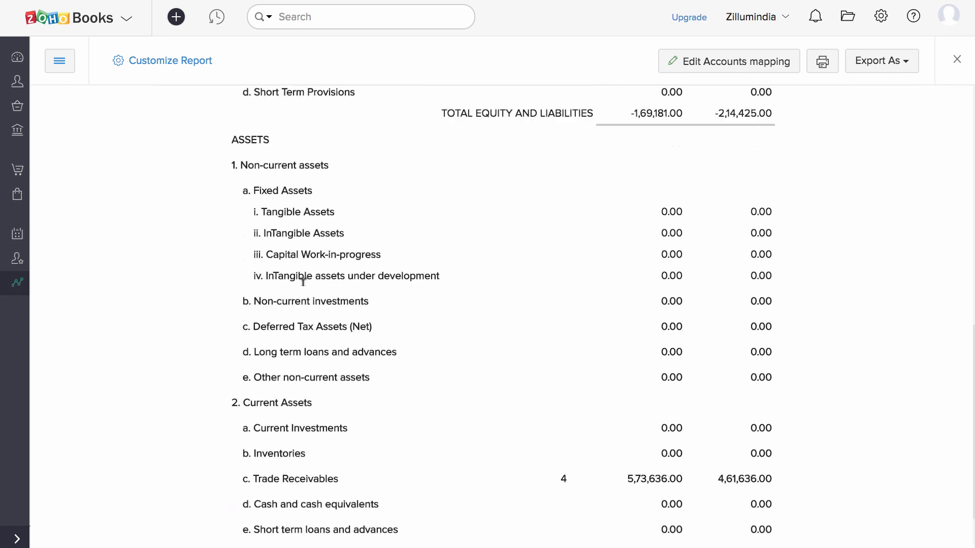
View the Annual Summary (GSTR-9) report, then open the Activity Logs for January 2018.
click(60, 62)
scroll(145, 311, down, 10)
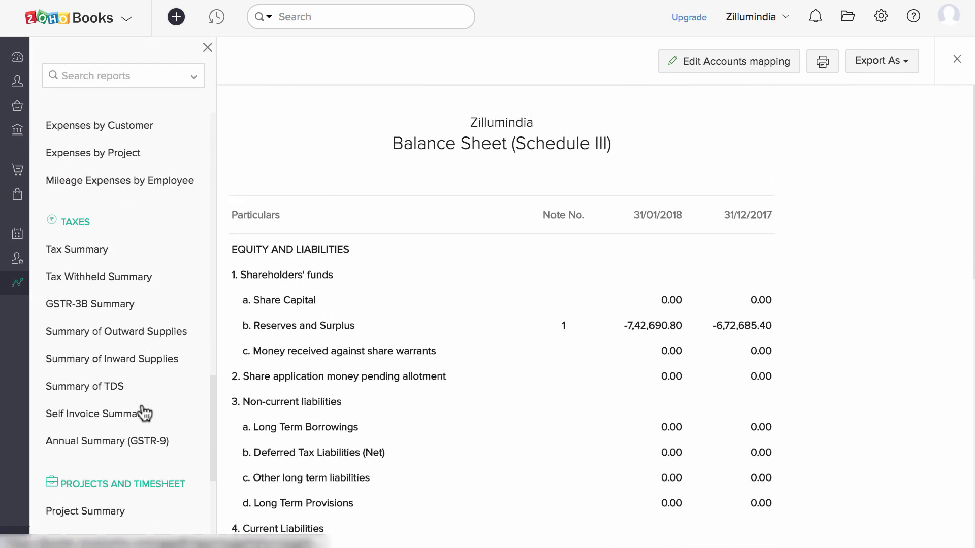
click(150, 441)
scroll(148, 438, down, 1)
scroll(148, 438, down, 15)
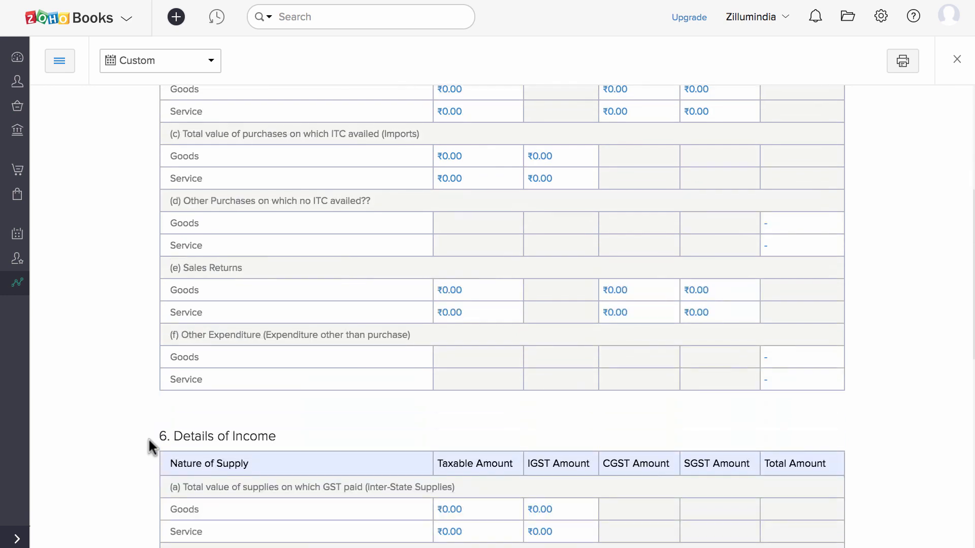
scroll(148, 437, up, 3)
scroll(150, 447, up, 12)
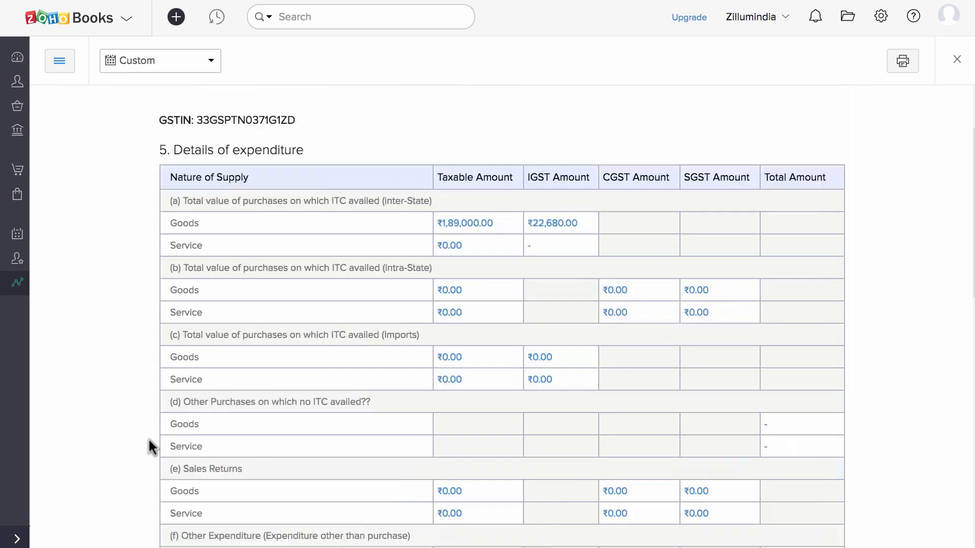
click(60, 61)
scroll(120, 342, down, 4)
click(100, 424)
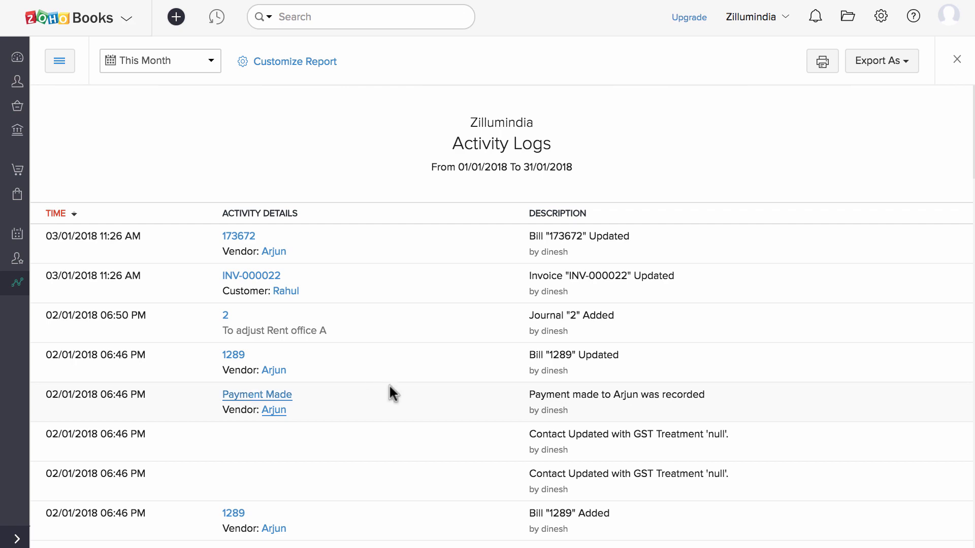
Export the Activity Logs as XLS, then go to the Data Backup settings page.
scroll(389, 384, down, 12)
scroll(389, 384, down, 5)
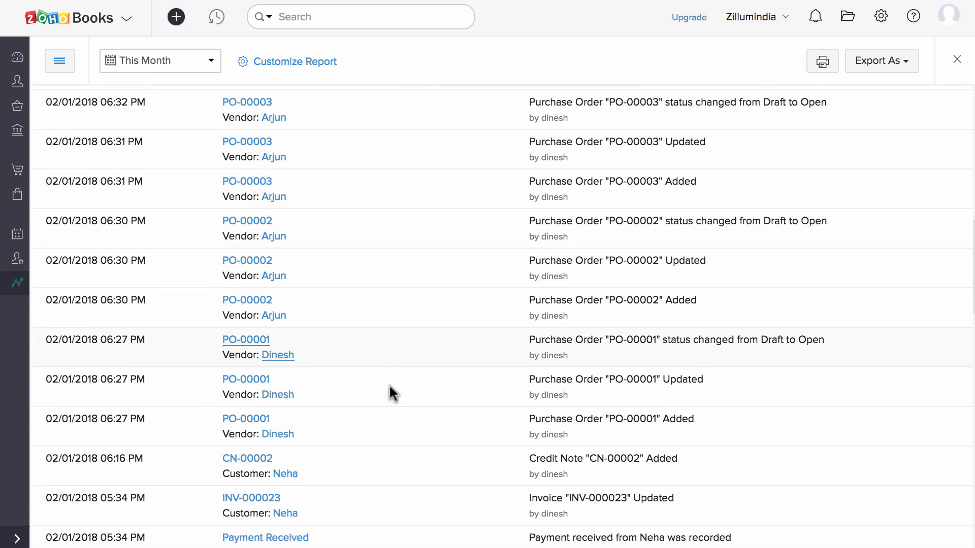
scroll(389, 383, up, 20)
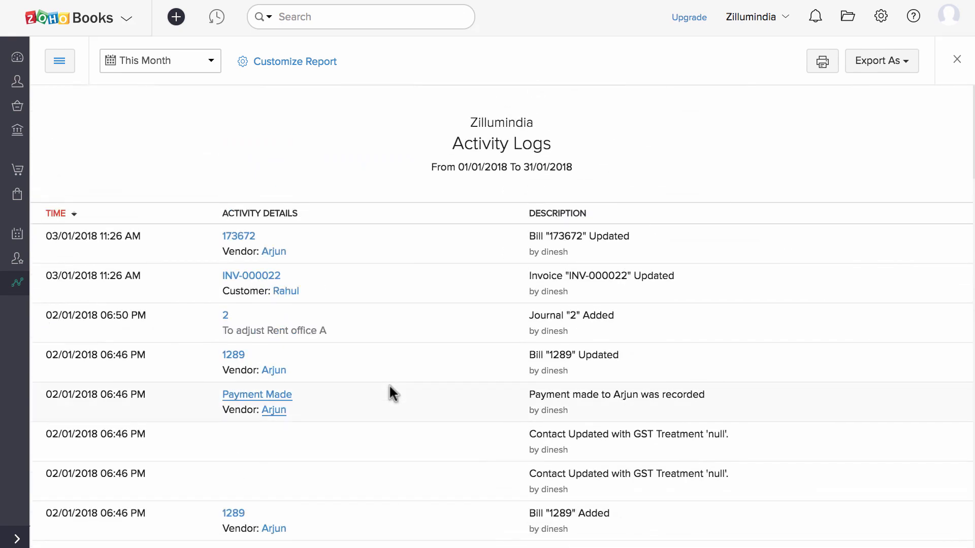
click(889, 63)
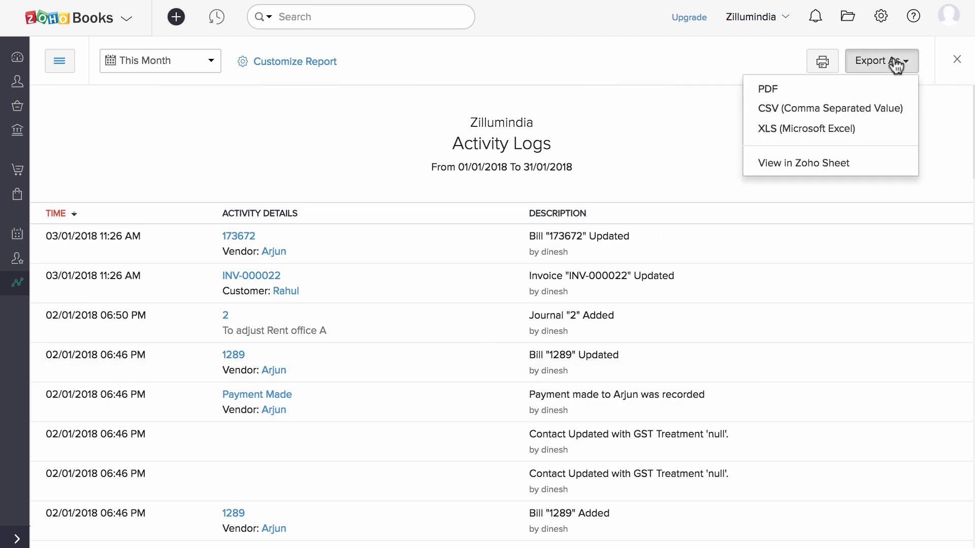
click(884, 133)
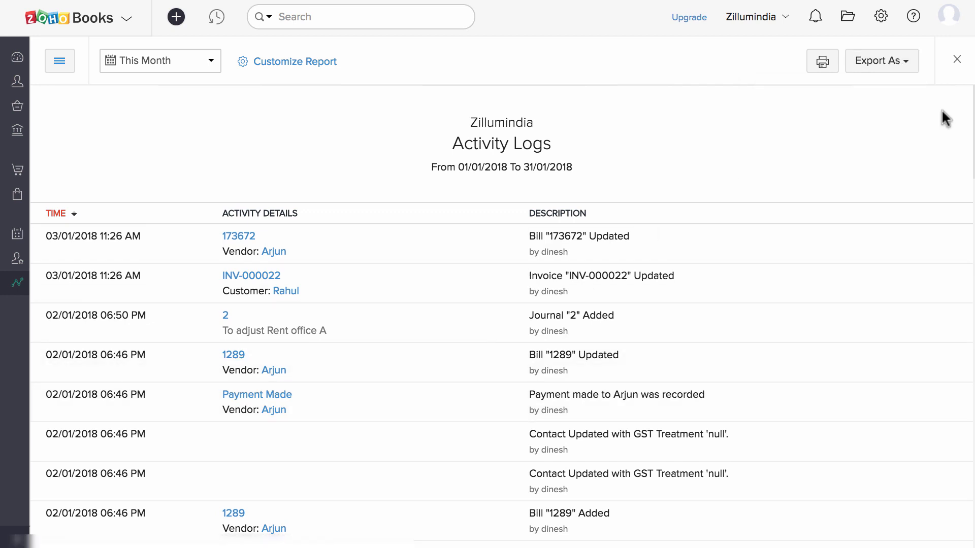
click(881, 17)
click(794, 507)
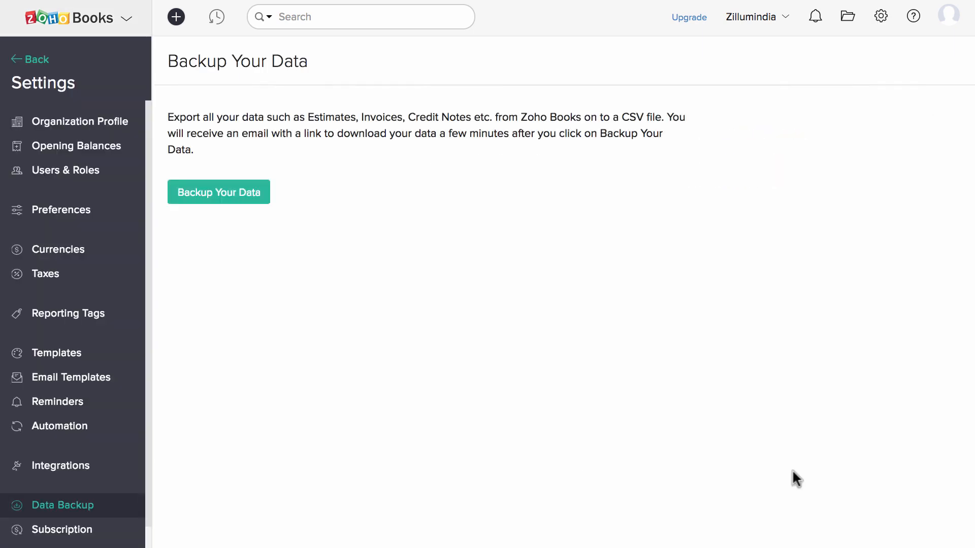